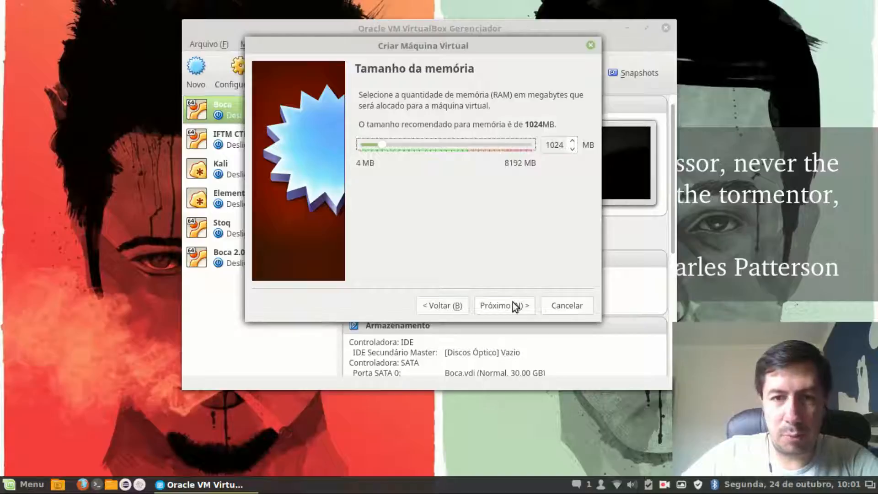
Set the new virtual machine's memory size to 2048 MB and continue to the hard disk page.
key("Tab")
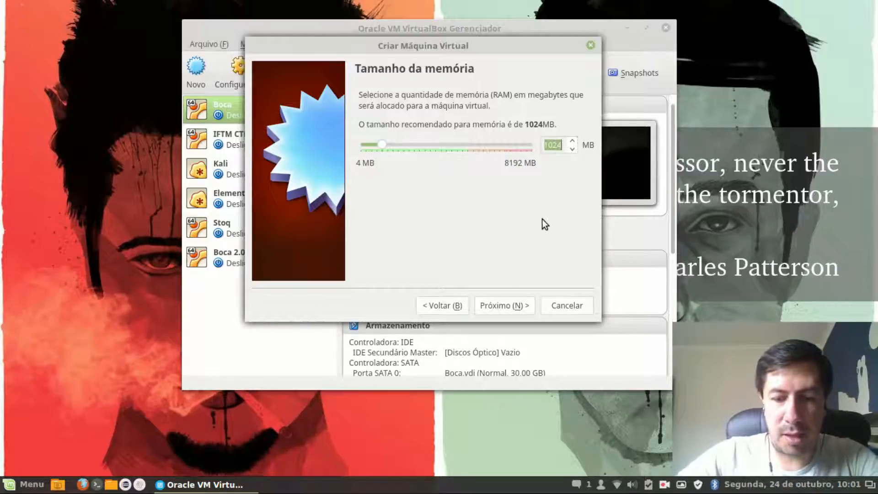
type("2048")
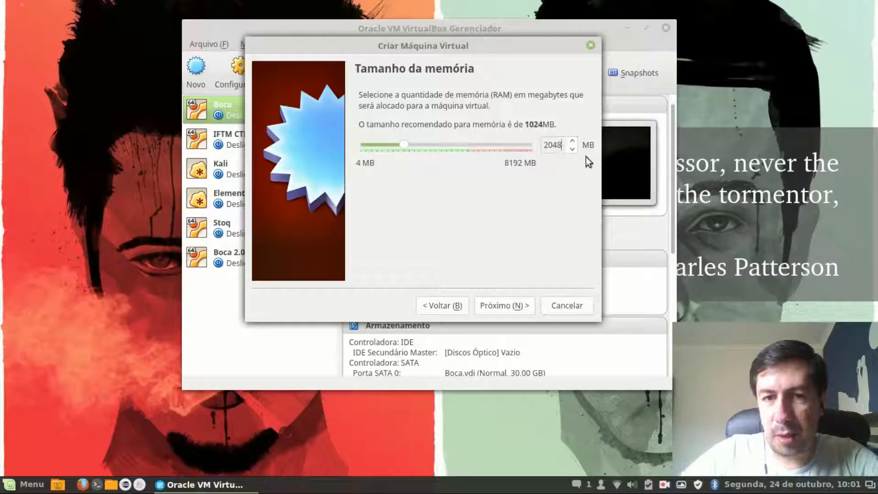
left_click(512, 311)
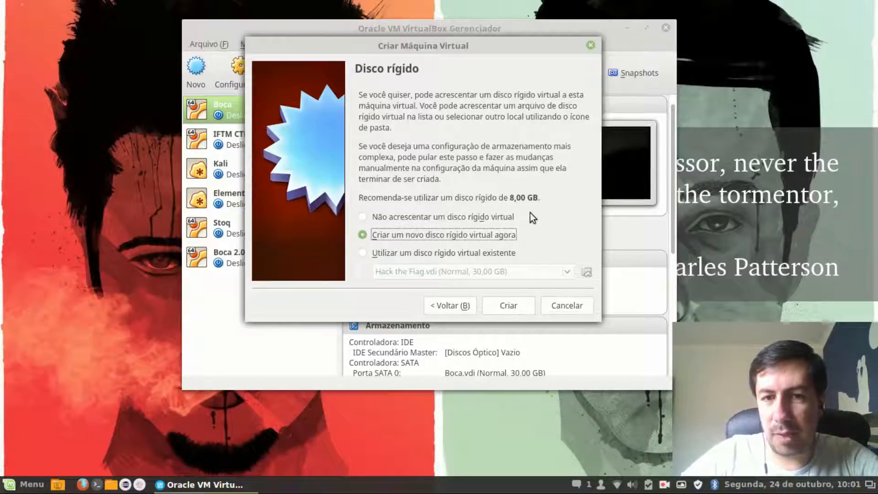
Create a new dynamically allocated VDI virtual hard disk of 20 GB for the Mint machine.
left_click(507, 304)
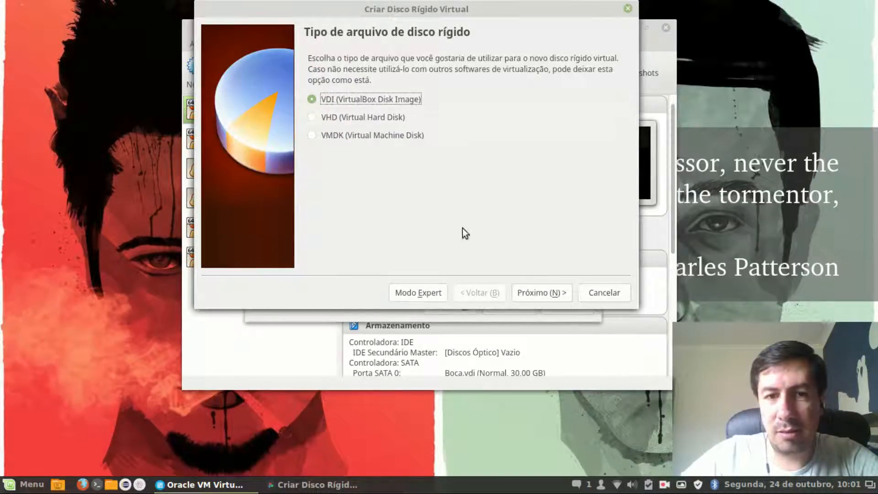
left_click(534, 294)
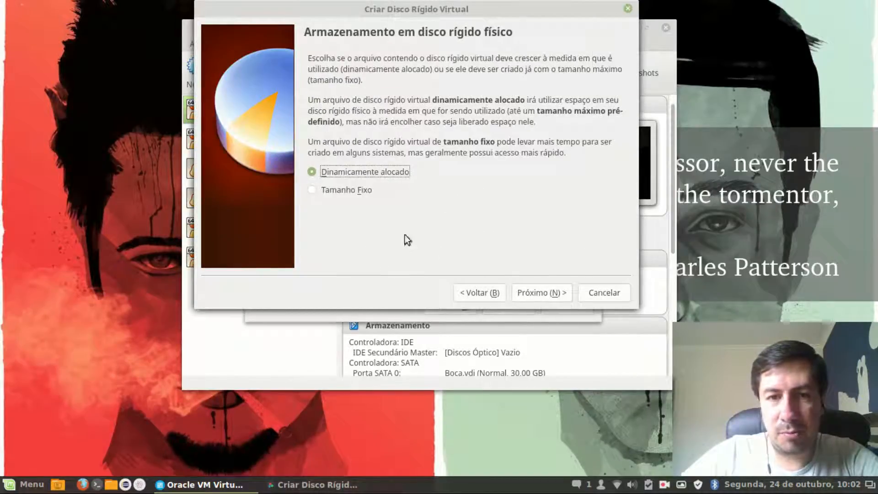
left_click(541, 298)
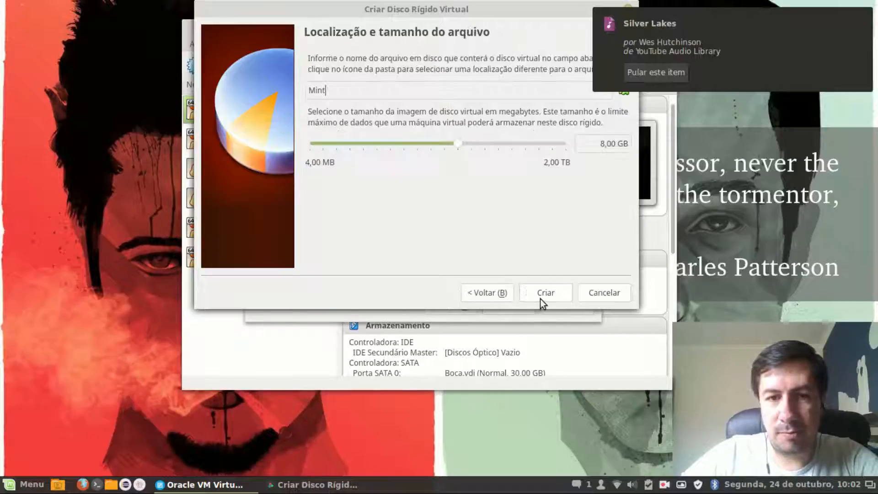
left_click(600, 143)
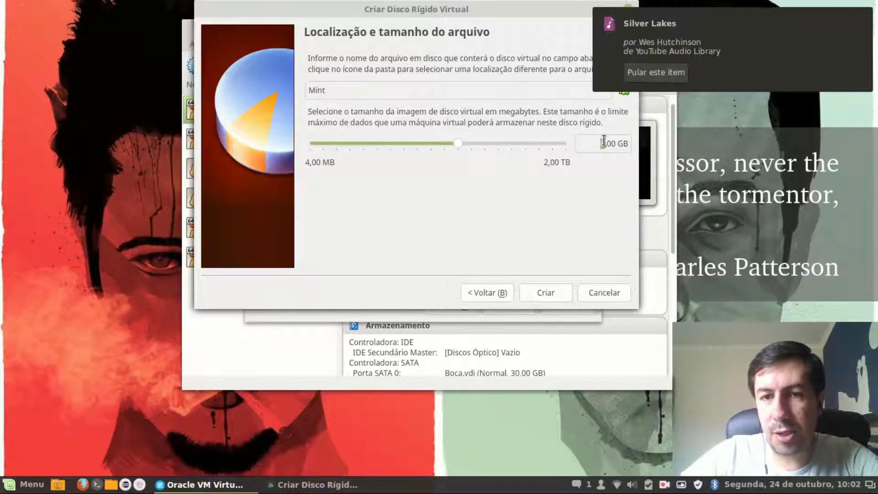
type("20")
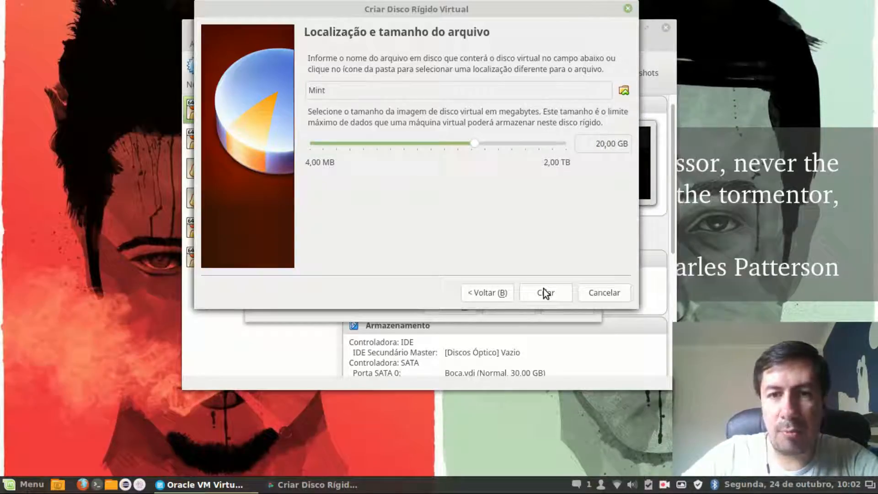
left_click(546, 293)
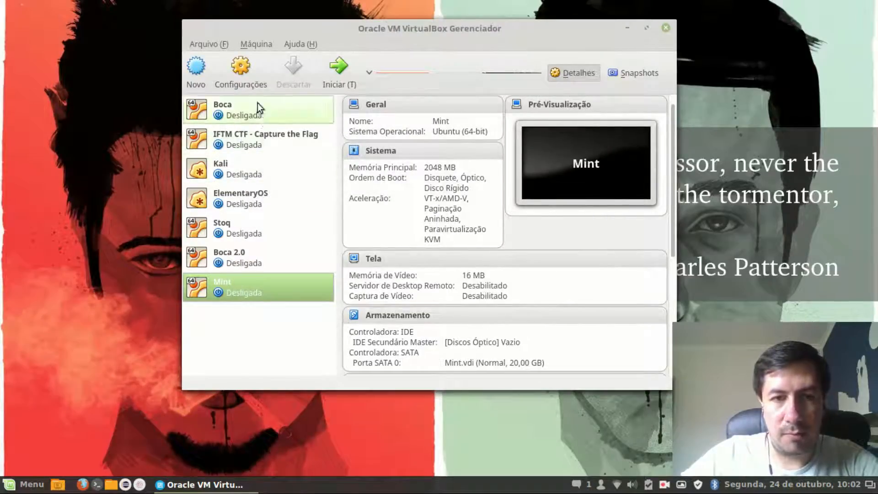
In the Mint machine's system settings, disable floppy boot and order the boot devices with optical first and hard disk second.
left_click(237, 70)
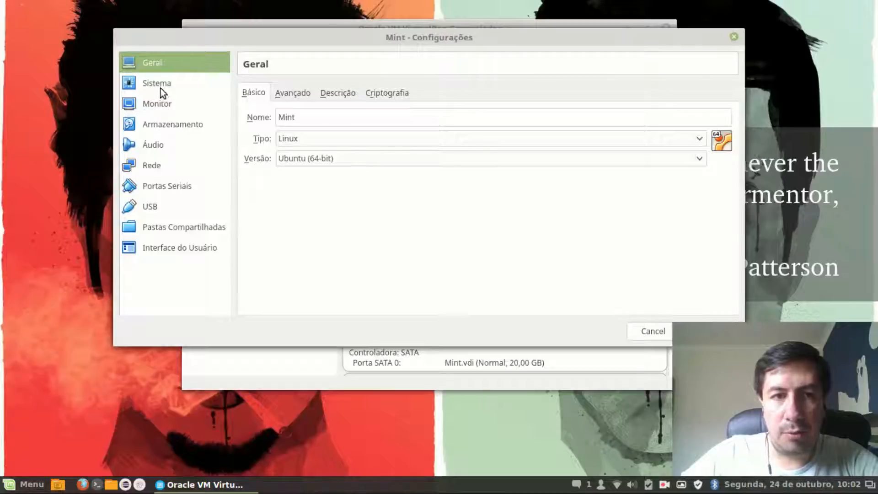
left_click(152, 85)
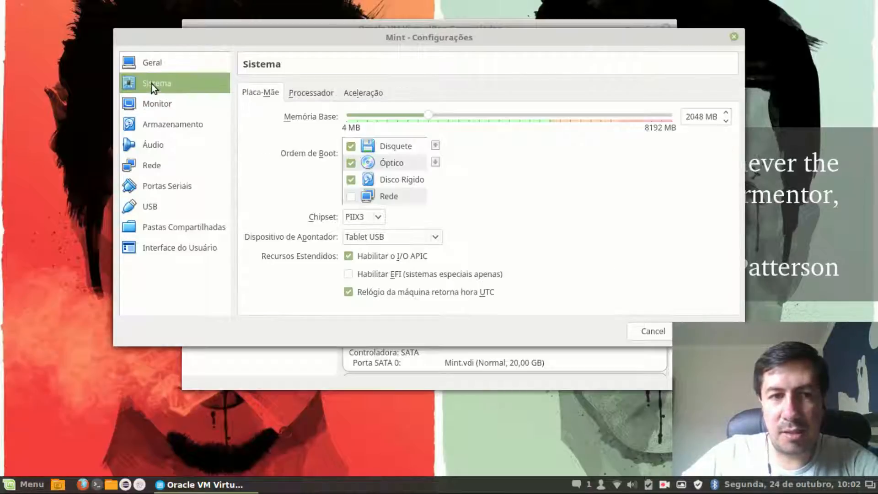
left_click(351, 146)
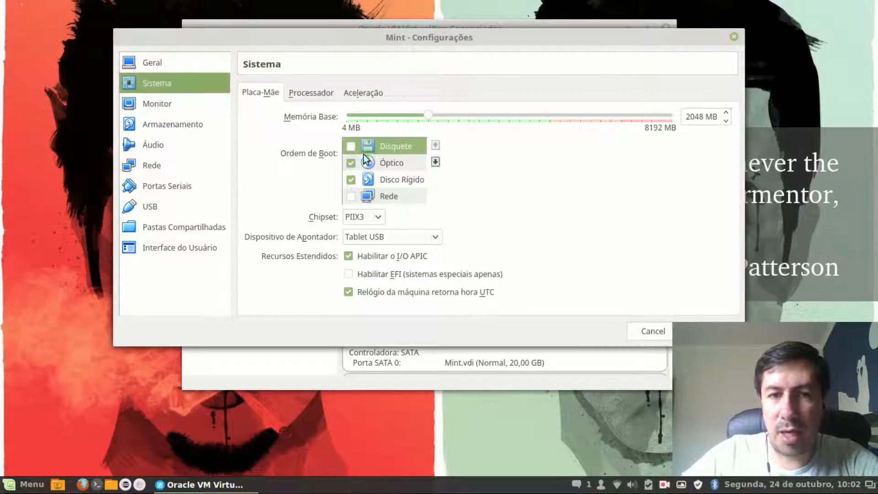
left_click(396, 164)
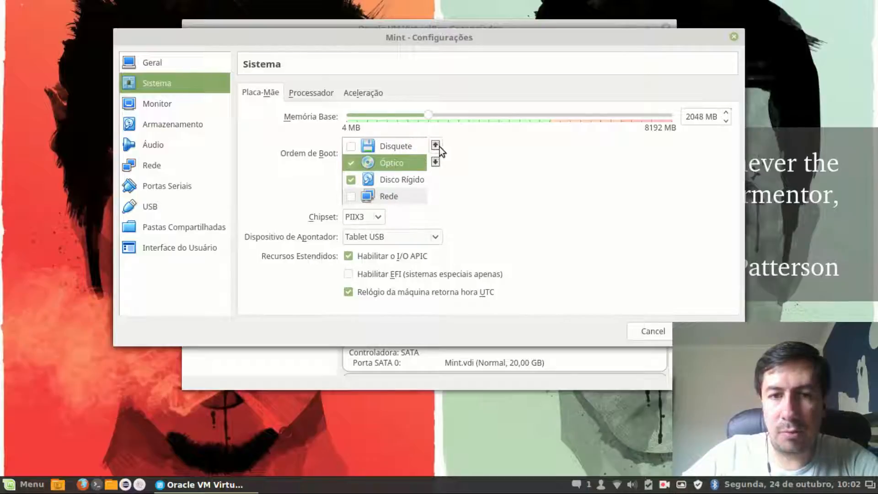
left_click(436, 145)
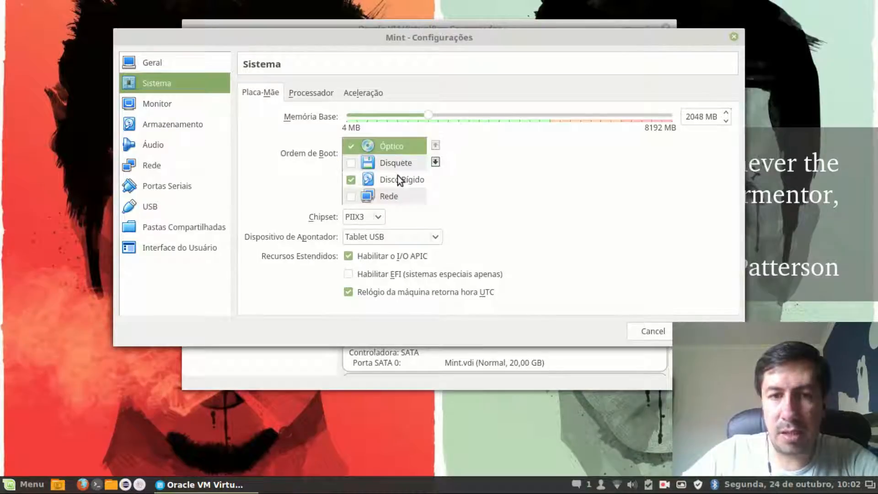
left_click(398, 179)
left_click(435, 145)
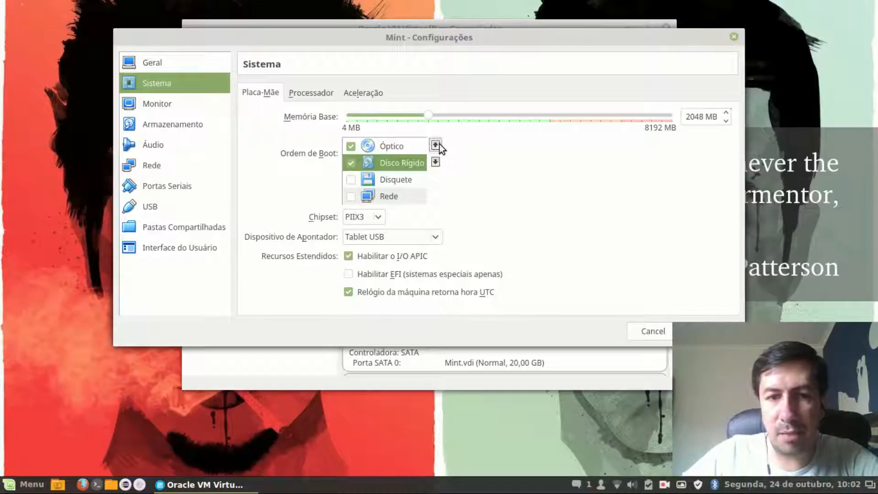
Assign 2 processors to the Mint machine and enable PAE/NX.
left_click(319, 94)
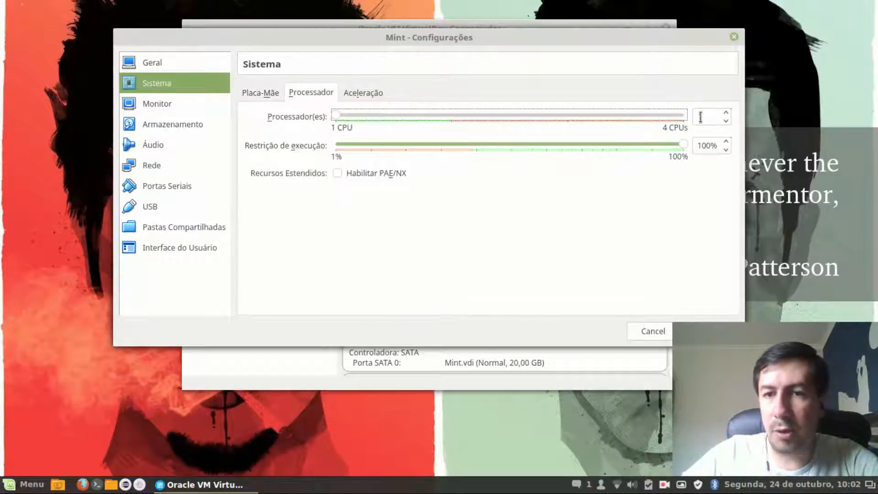
left_click(726, 113)
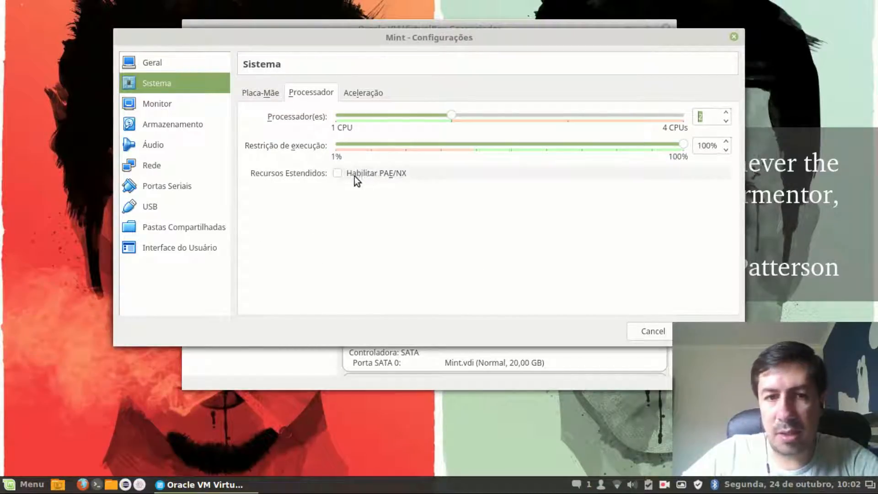
left_click(372, 172)
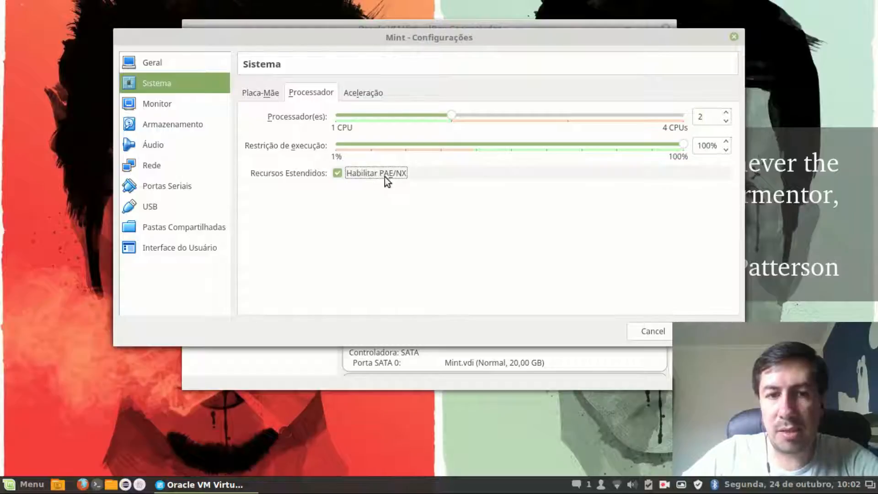
Set the Mint machine's video memory to 128 MB and enable 3D acceleration.
left_click(159, 109)
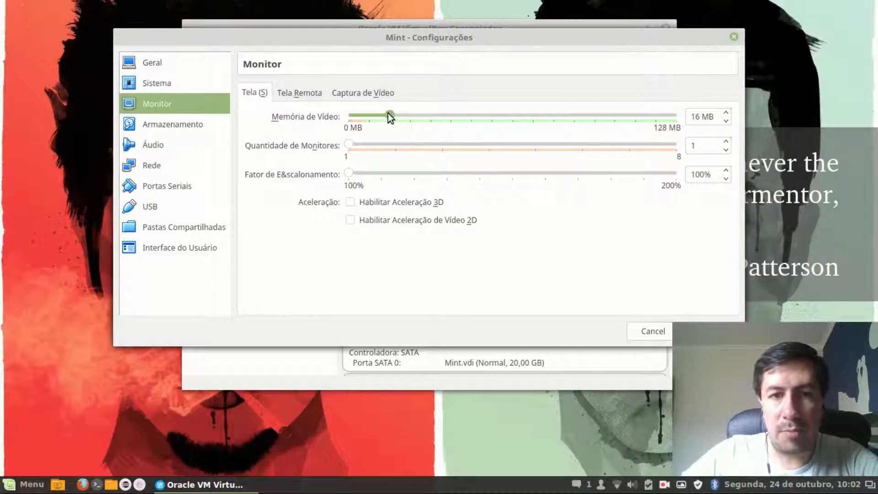
left_click_drag(388, 113, 674, 119)
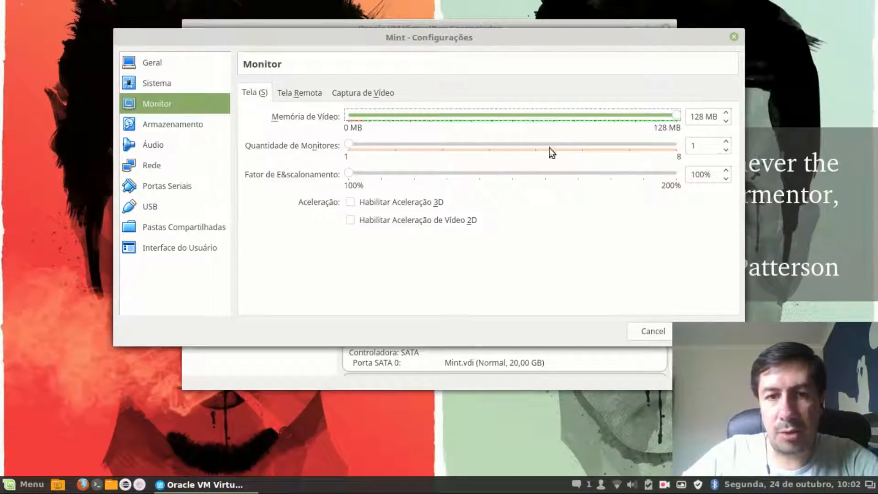
left_click(397, 204)
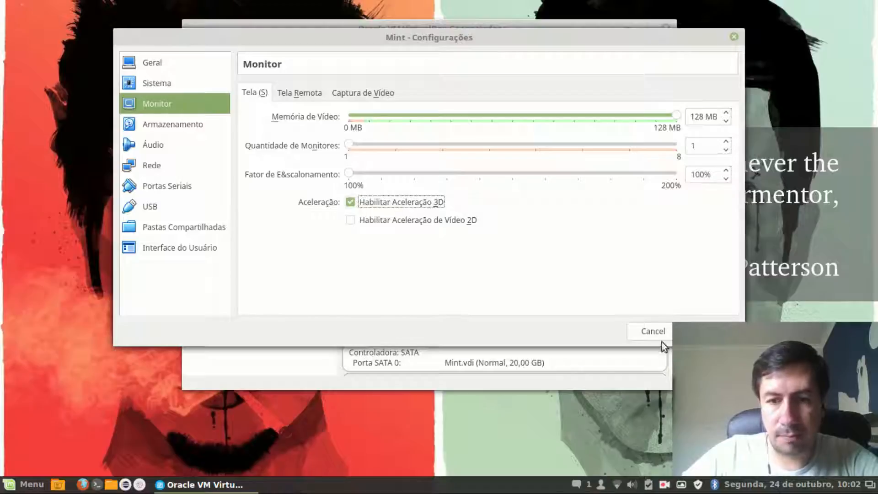
Lower the host computer's sound volume slightly.
left_click(629, 485)
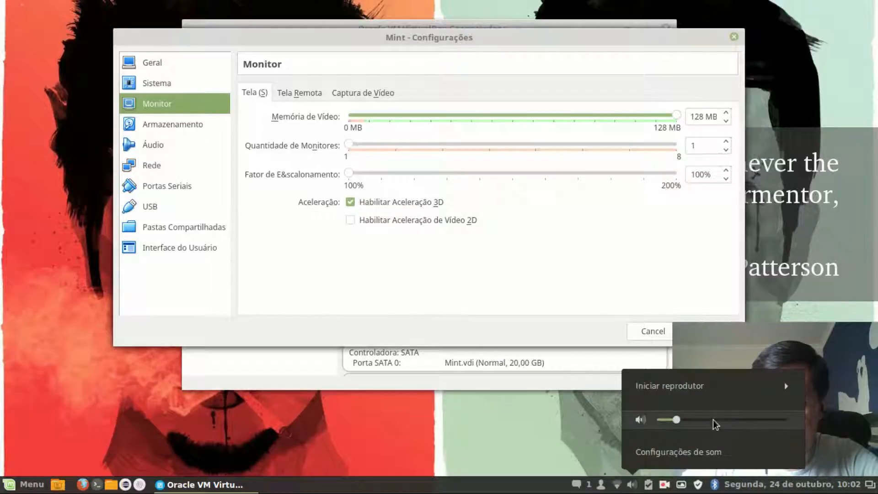
left_click(679, 422)
left_click_drag(678, 423, 669, 424)
left_click(361, 300)
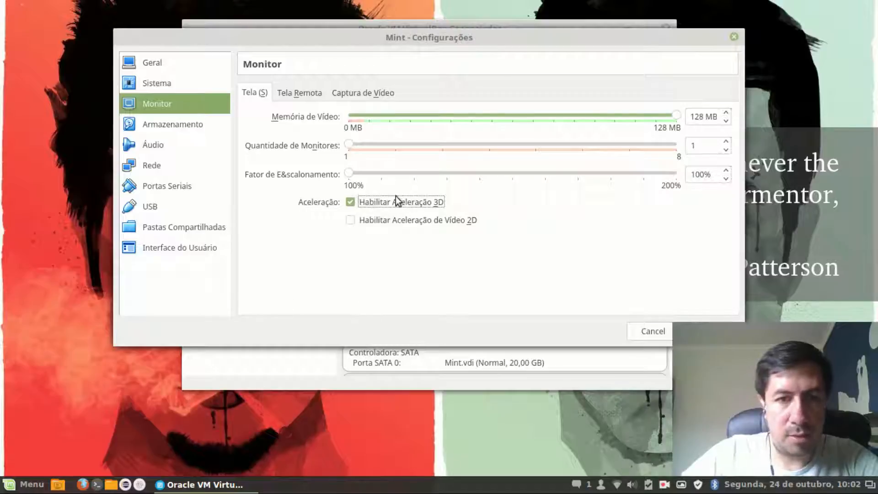
Load linuxmint-18-cinnamon-64bit.iso from the Downloads folder into the empty optical drive on the IDE controller.
left_click(163, 127)
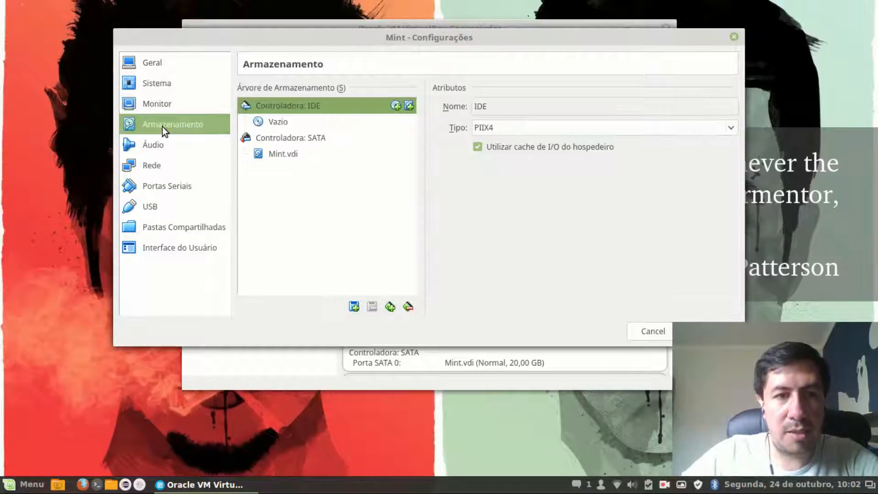
left_click(280, 123)
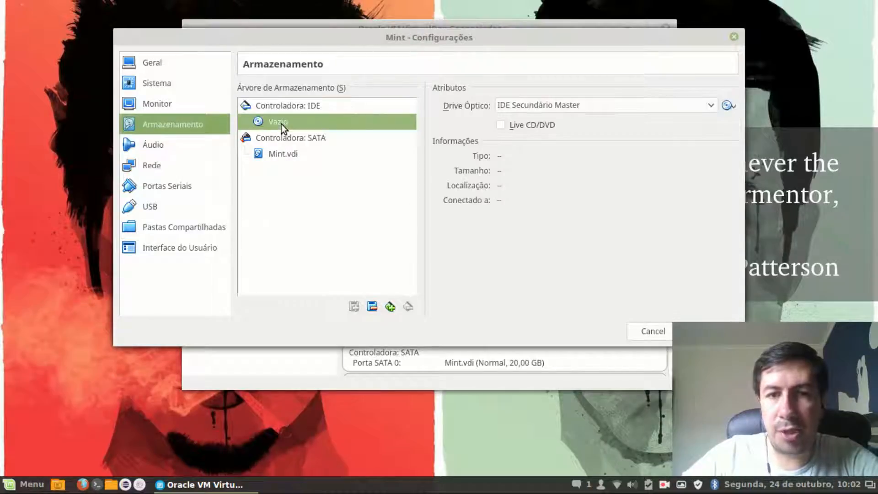
left_click(730, 106)
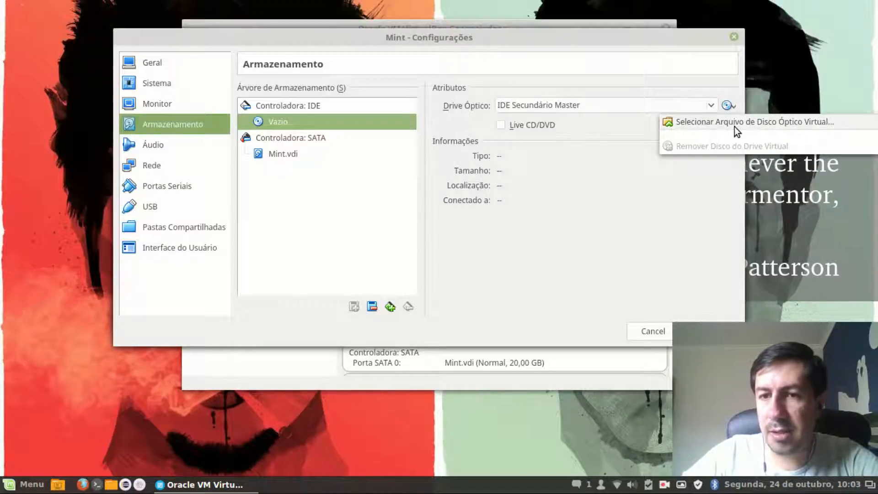
left_click(735, 124)
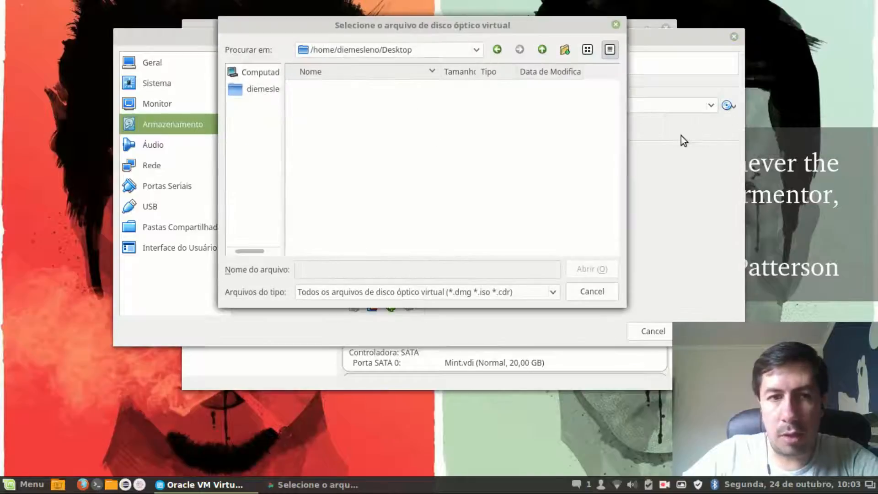
left_click_drag(284, 133, 332, 138)
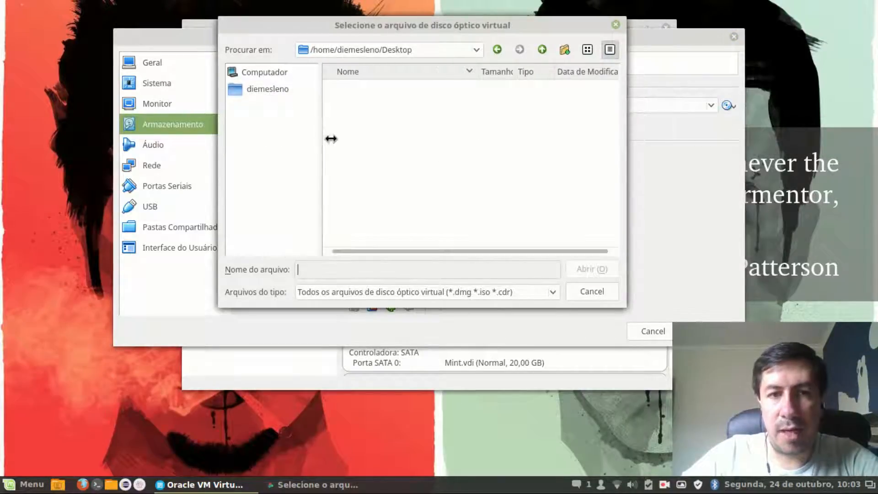
left_click(261, 88)
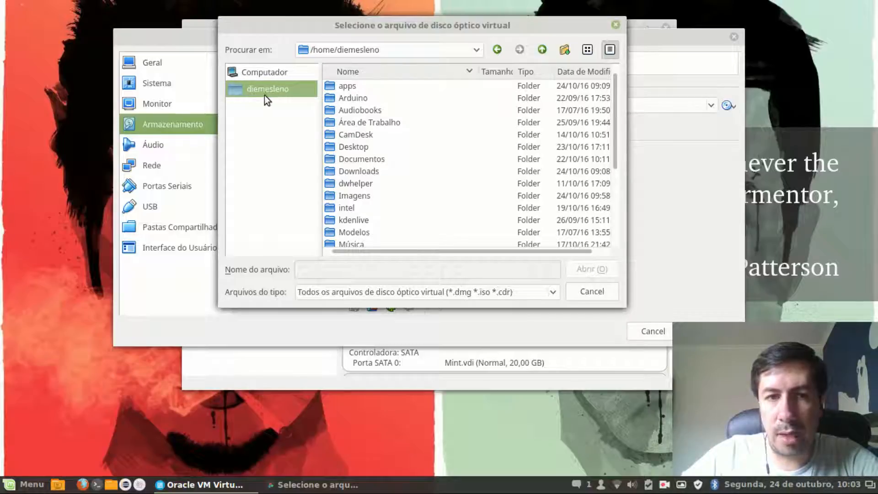
double_click(332, 175)
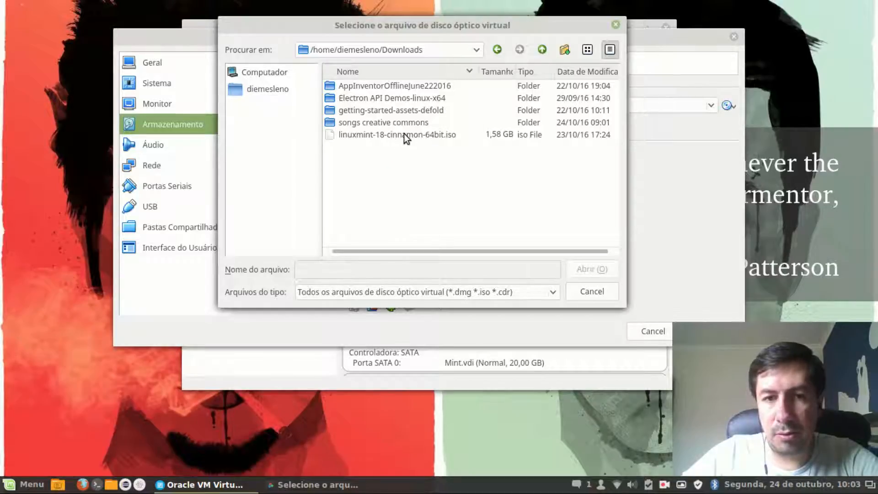
left_click(405, 134)
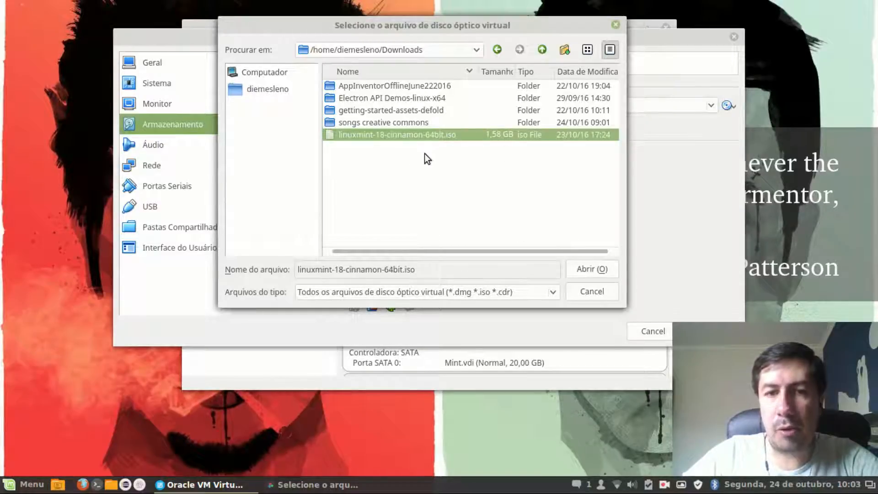
left_click(603, 273)
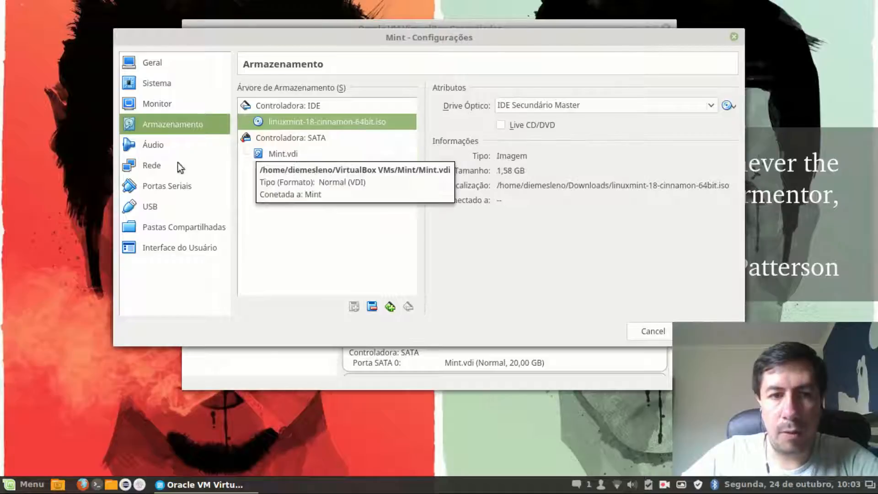
Connect the Mint machine's network adapter 1 in bridged mode (Placa em modo Bridge).
left_click(156, 169)
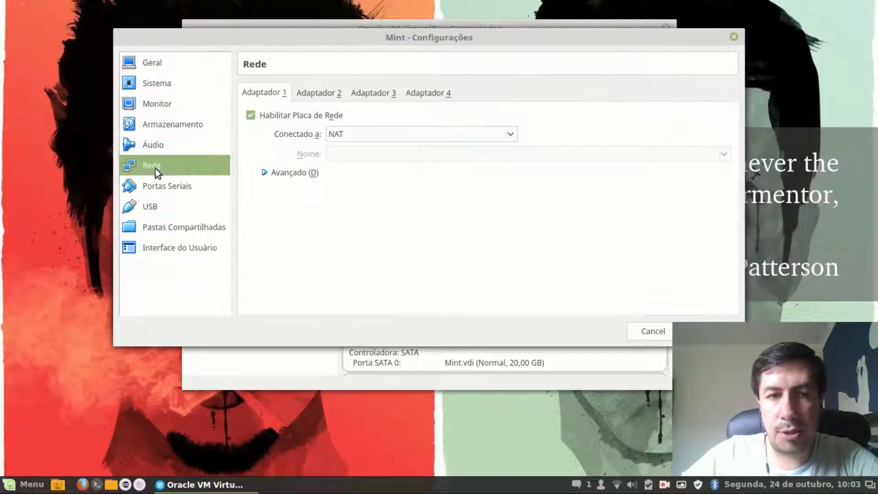
left_click(366, 136)
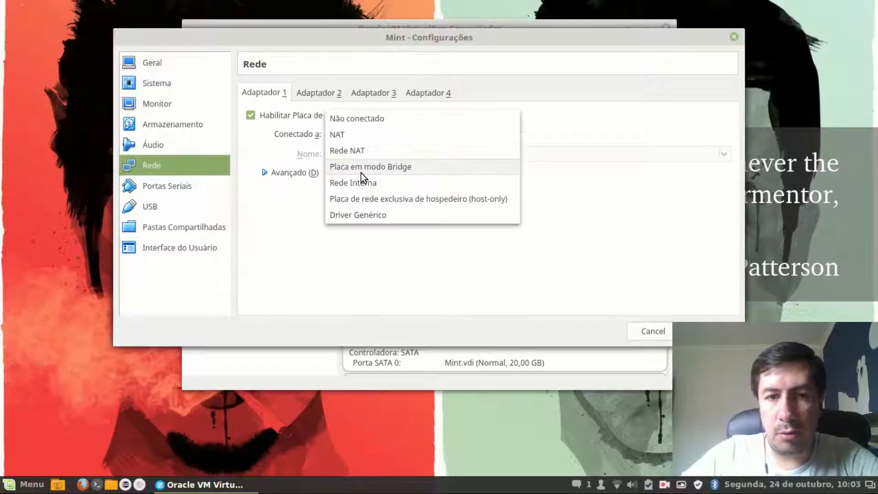
left_click(372, 167)
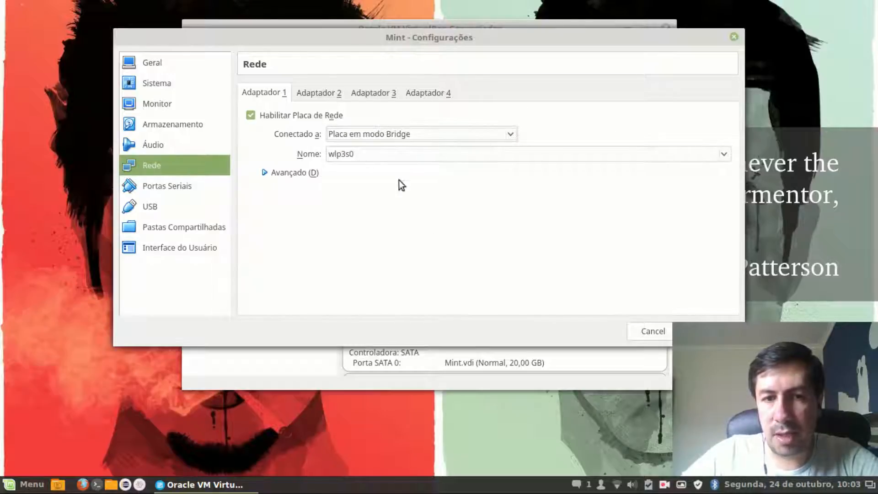
Save the Mint machine's settings, start the machine and clear the manager window out of the way.
left_click_drag(647, 42, 582, 43)
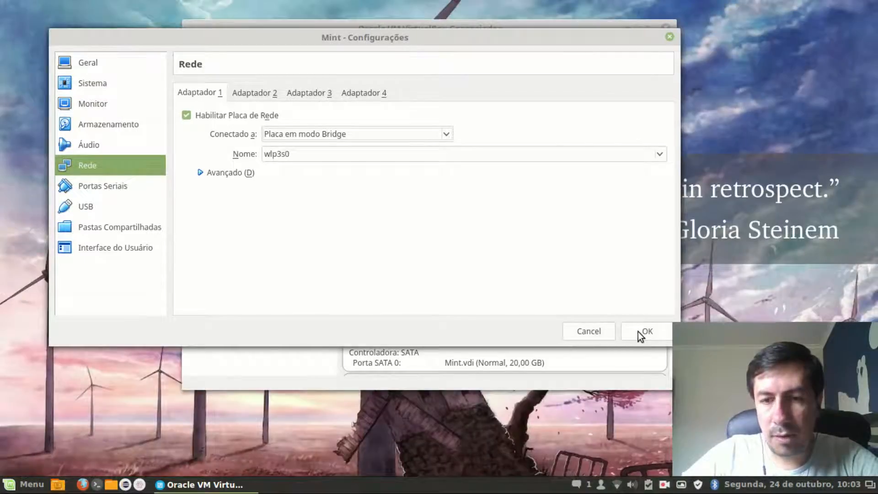
left_click(639, 332)
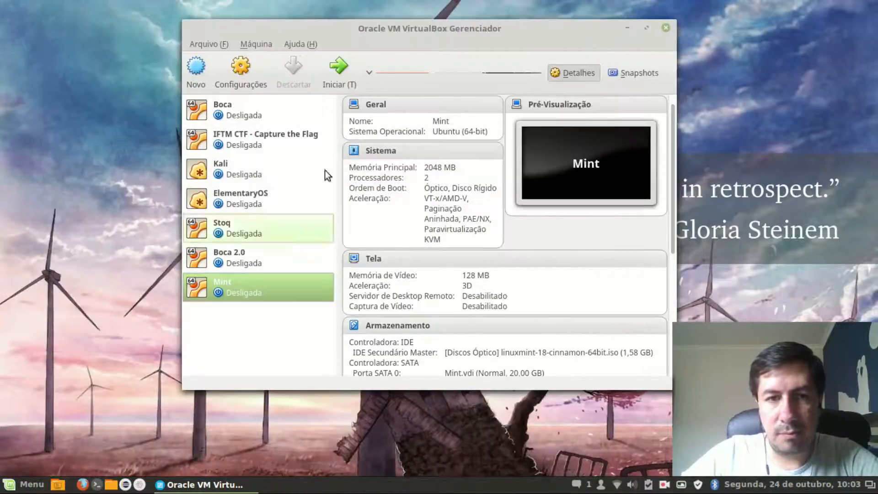
left_click(338, 69)
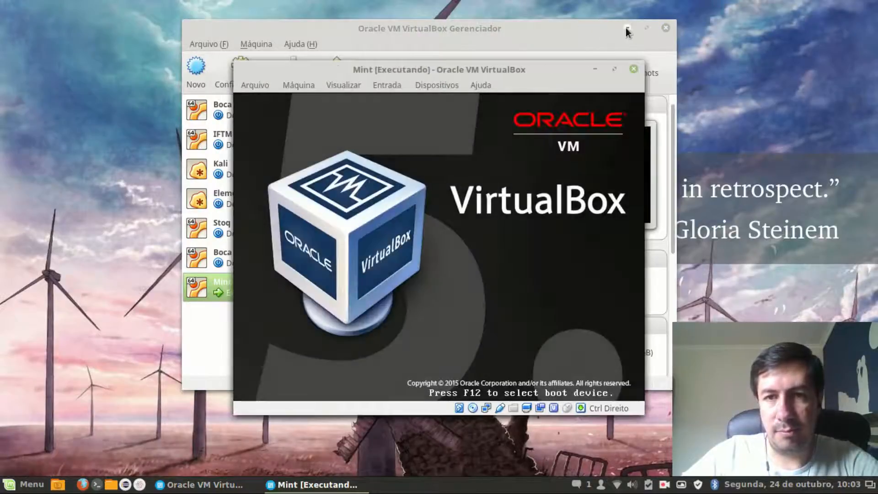
left_click(627, 28)
left_click_drag(485, 72, 263, 24)
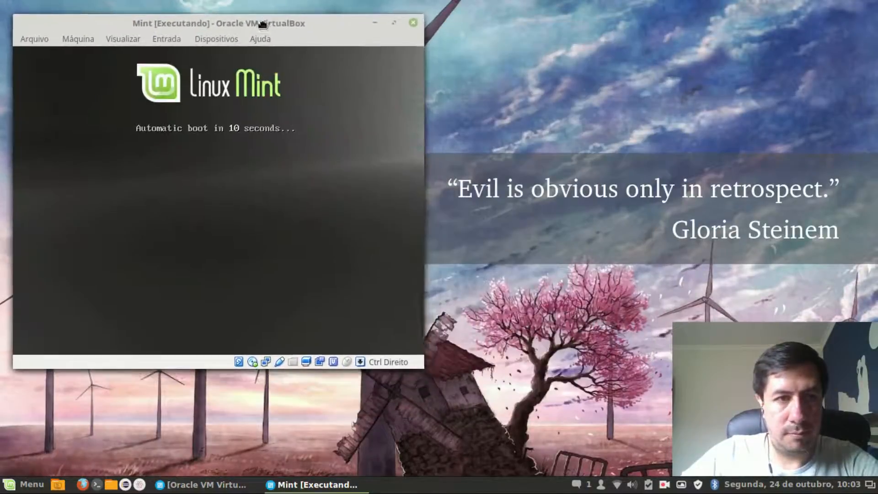
Boot the live session with the Start Linux Mint option and enlarge the virtual machine's window.
key("Return")
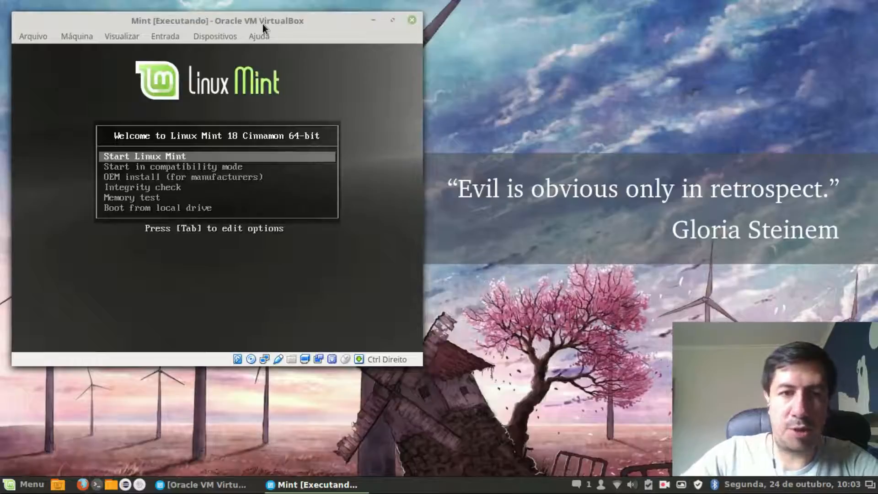
key("Return")
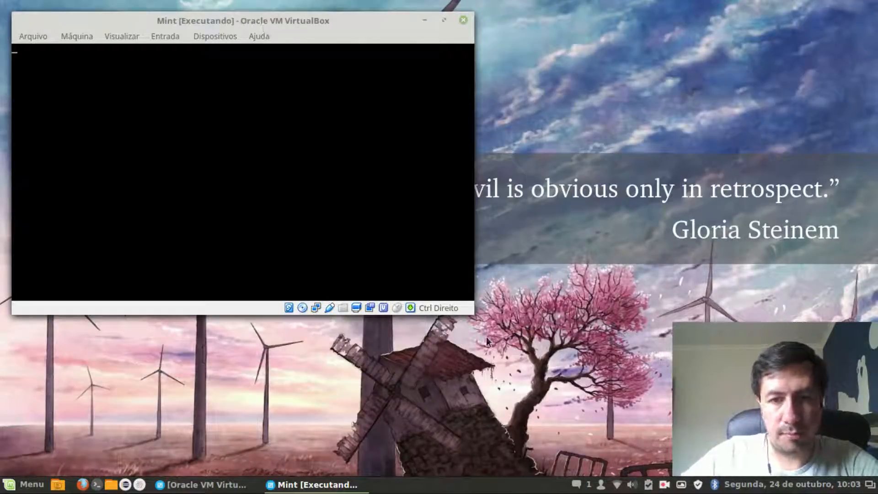
left_click_drag(469, 316, 651, 467)
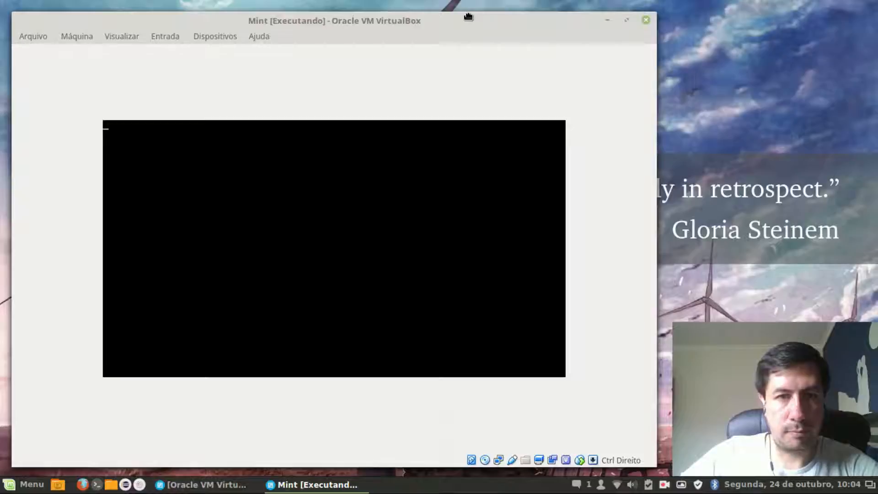
left_click_drag(470, 18, 470, 14)
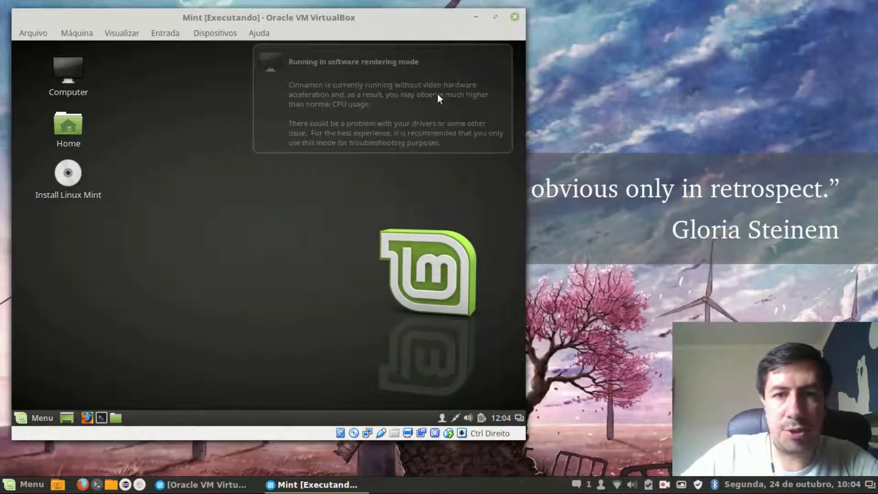
Dismiss the software rendering notification and launch the Linux Mint installer from the live desktop.
left_click(480, 65)
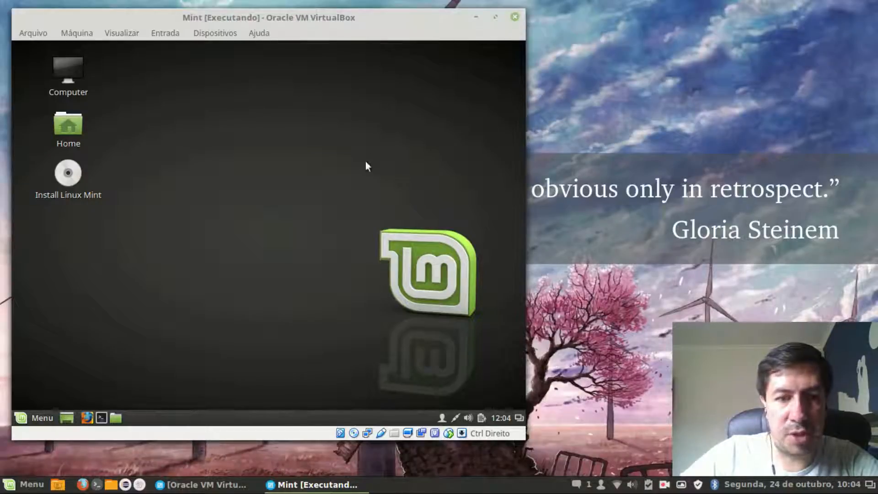
left_click(69, 174)
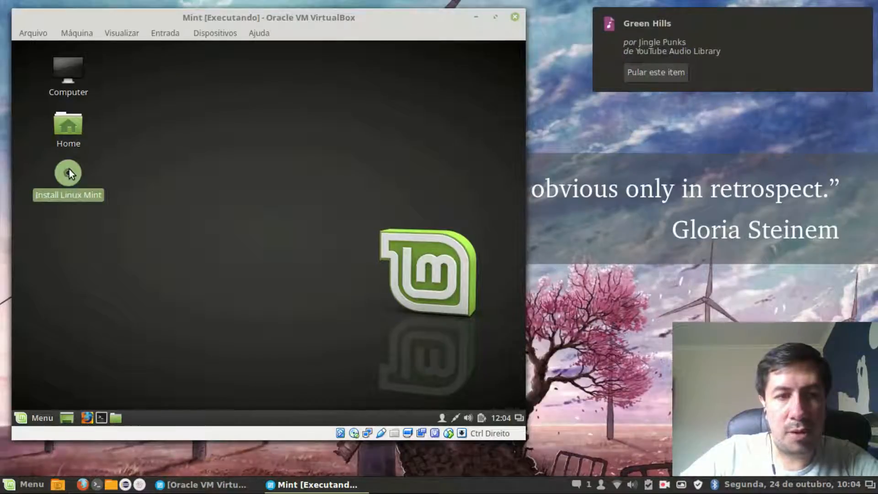
double_click(69, 174)
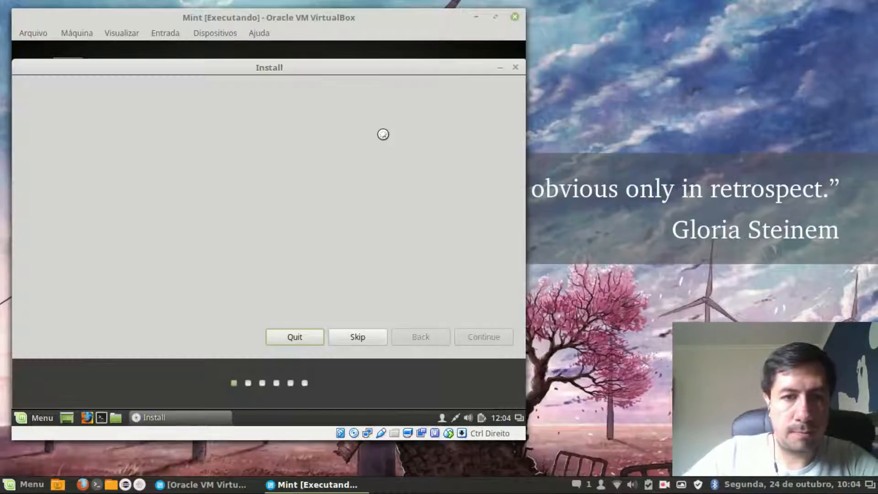
Choose Português do Brasil as the installer language and continue.
scroll(57, 210, "down", 2)
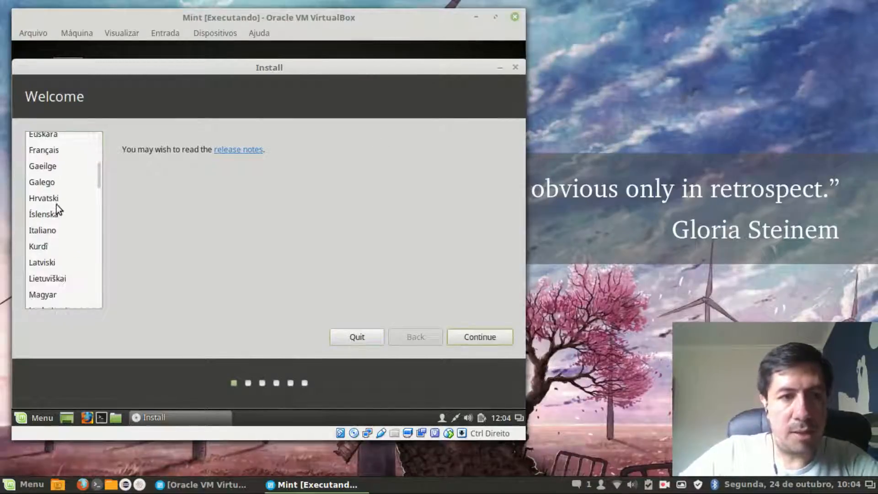
scroll(56, 205, "down", 5)
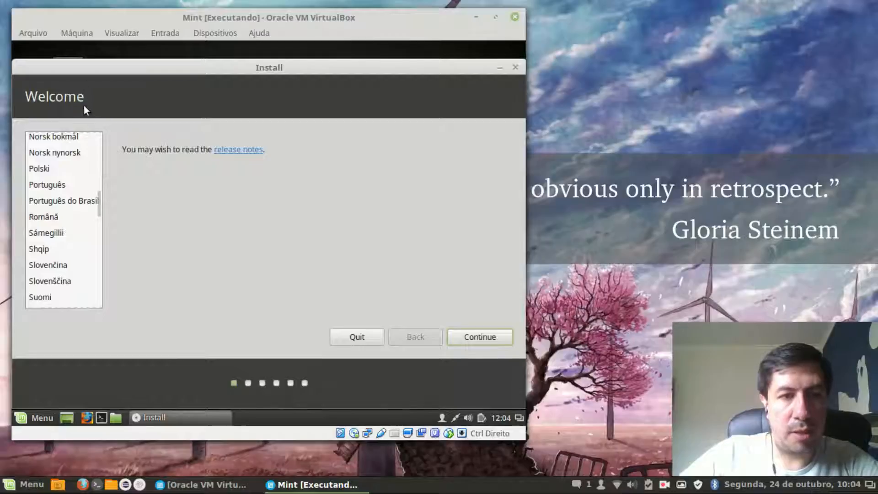
left_click(65, 204)
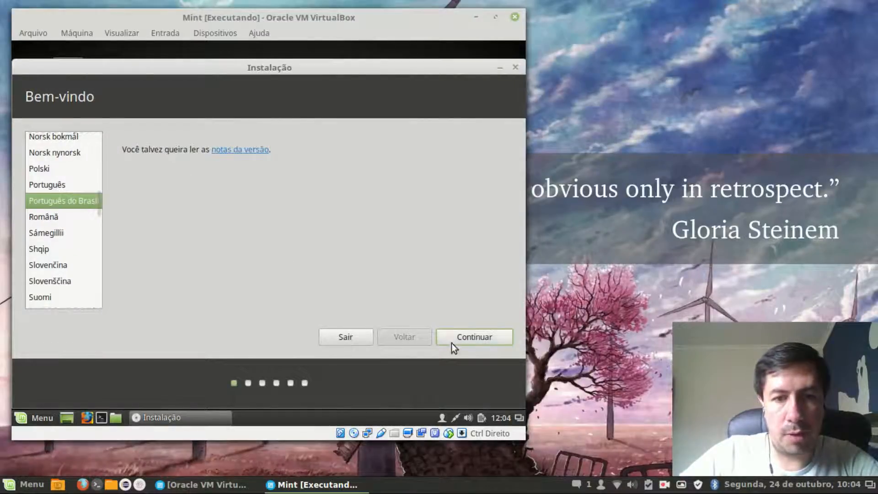
left_click(474, 339)
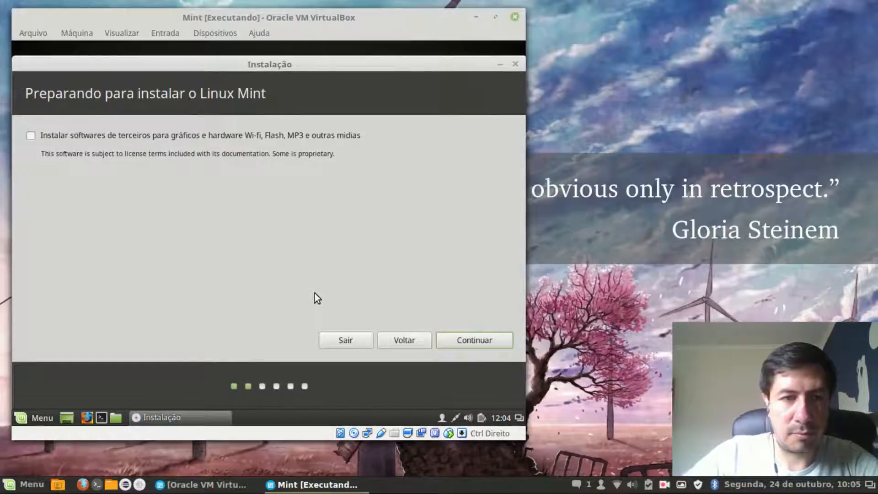
Enable installation of third-party software for graphics, Wi-Fi hardware, Flash, MP3 and other media, and continue.
left_click(59, 138)
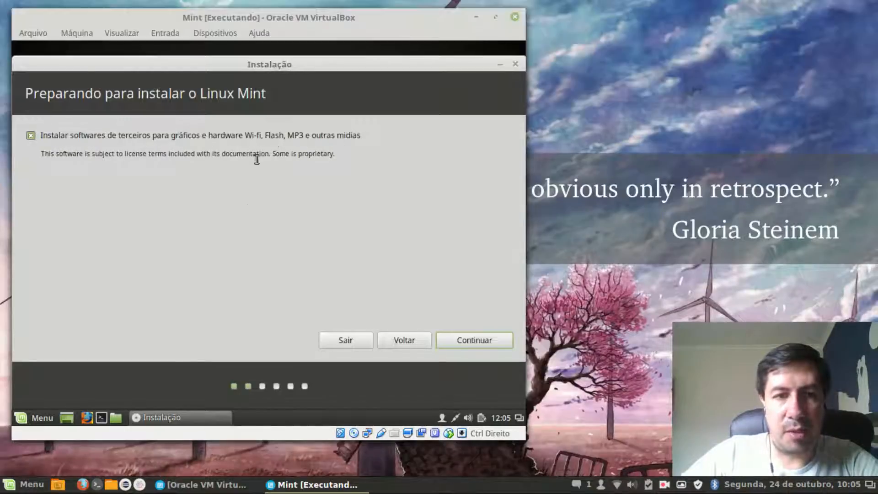
left_click(459, 344)
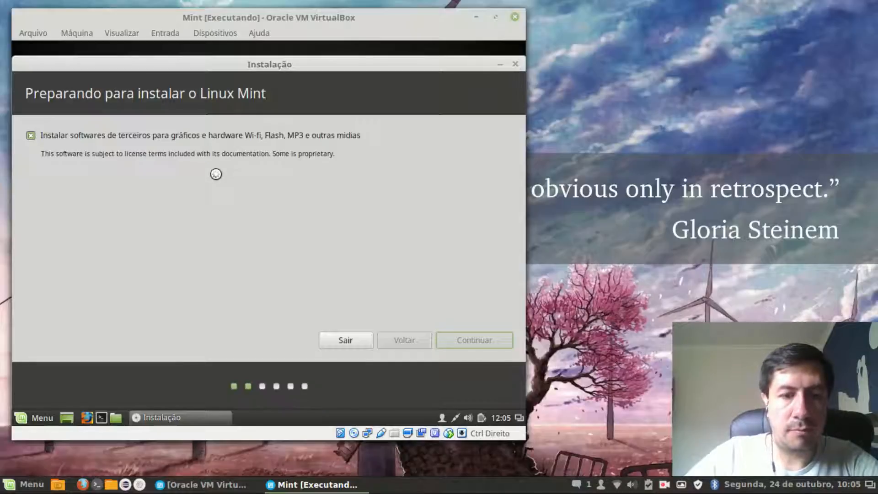
left_click(576, 484)
left_click(640, 407)
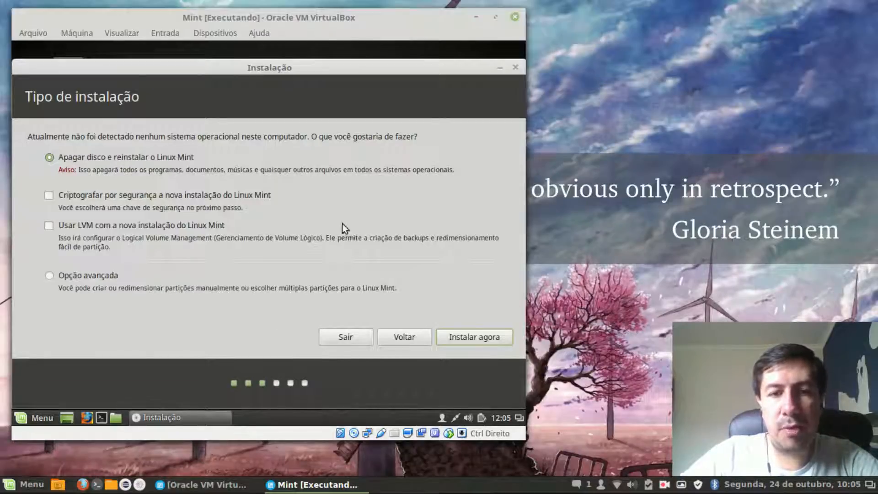
Install with the option that erases the disk (Apagar disco e reinstalar o Linux Mint) and confirm writing the partition changes.
left_click(475, 336)
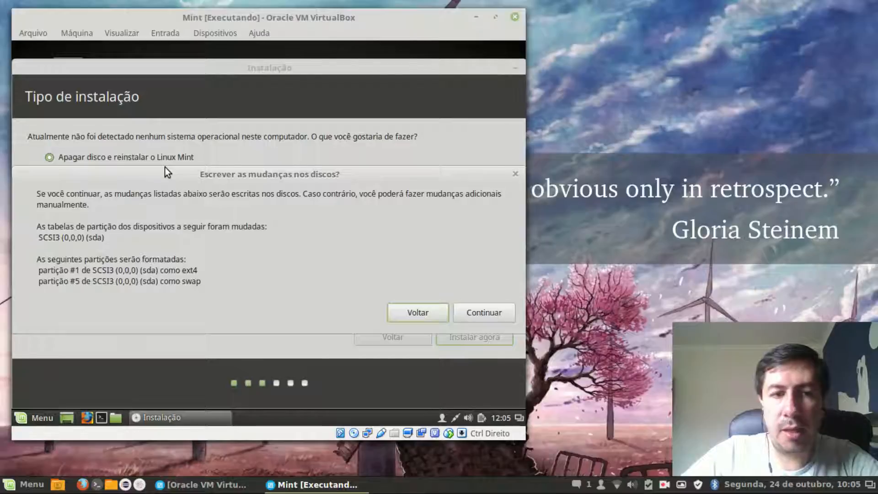
left_click(502, 314)
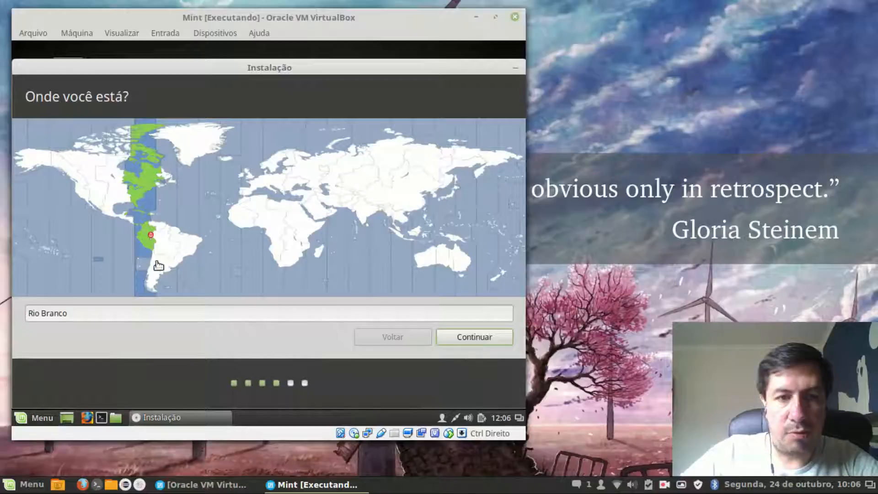
Set the installation's location to Ituiutaba (Minas Gerais, Brazil) and continue.
left_click(178, 252)
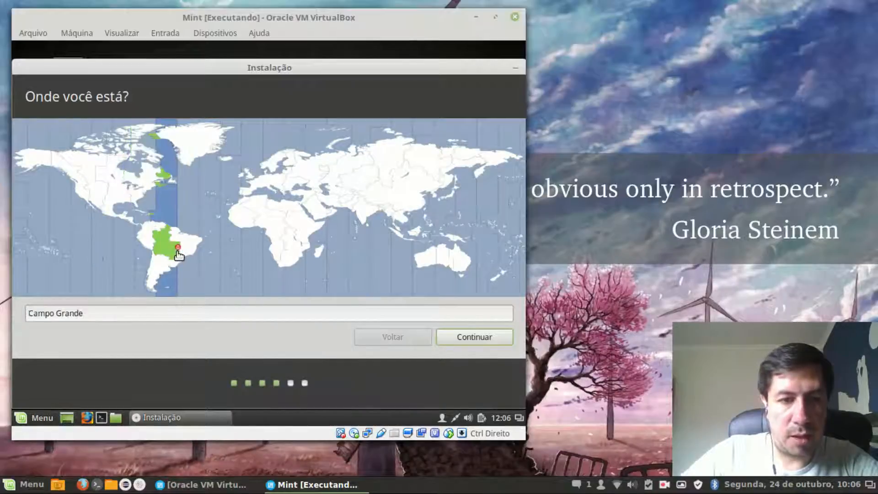
left_click(183, 254)
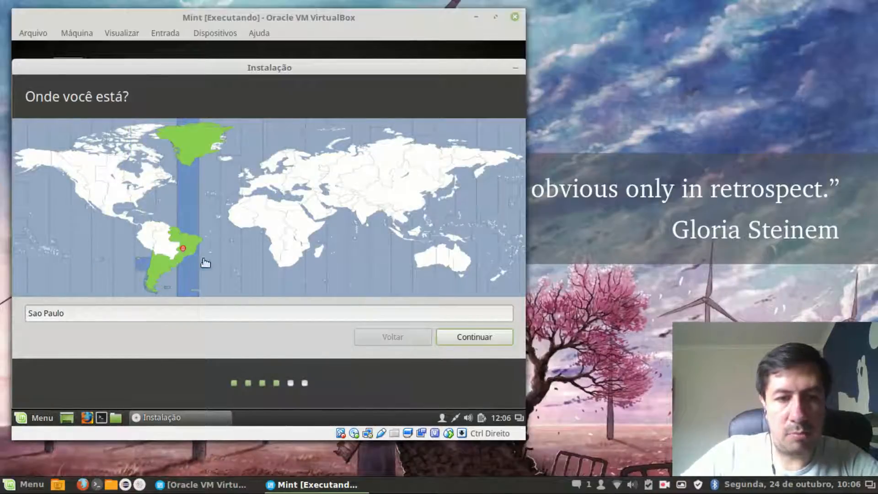
triple_click(33, 319)
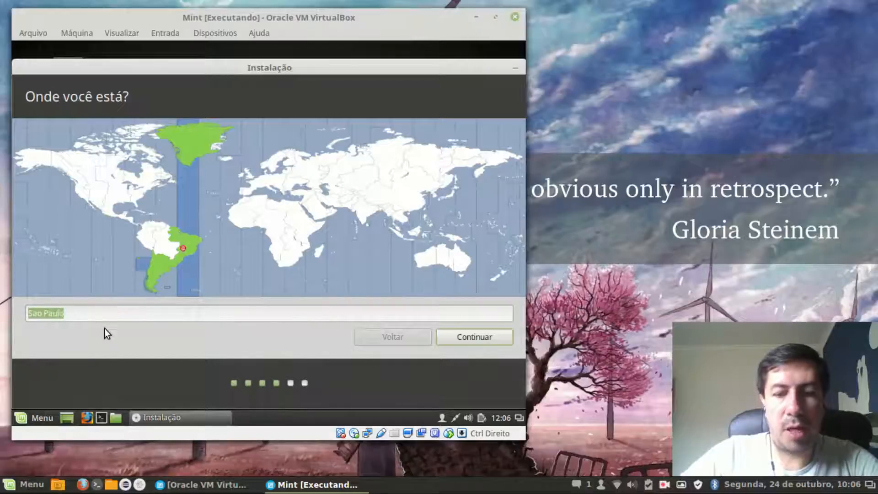
key("BackSpace")
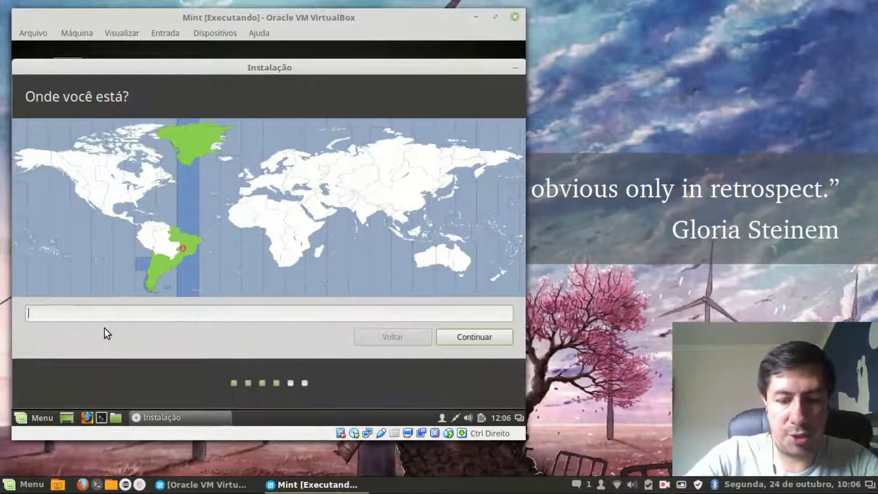
type("Ituiutaba")
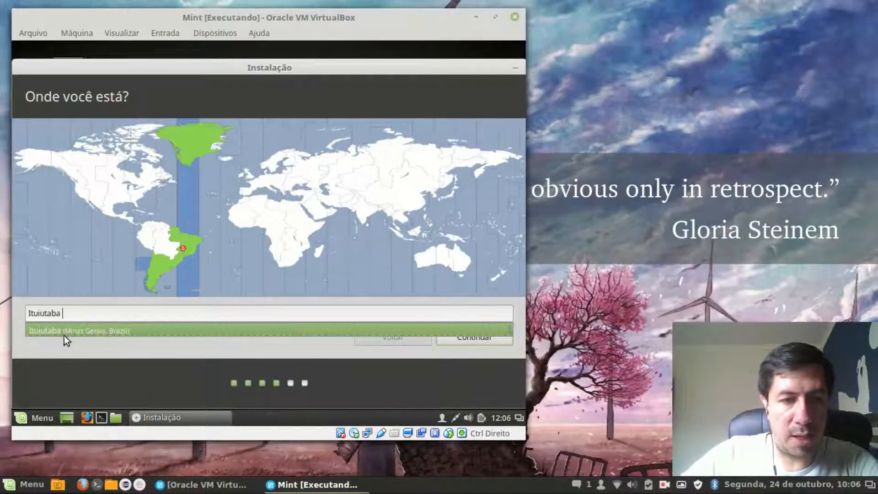
left_click(78, 331)
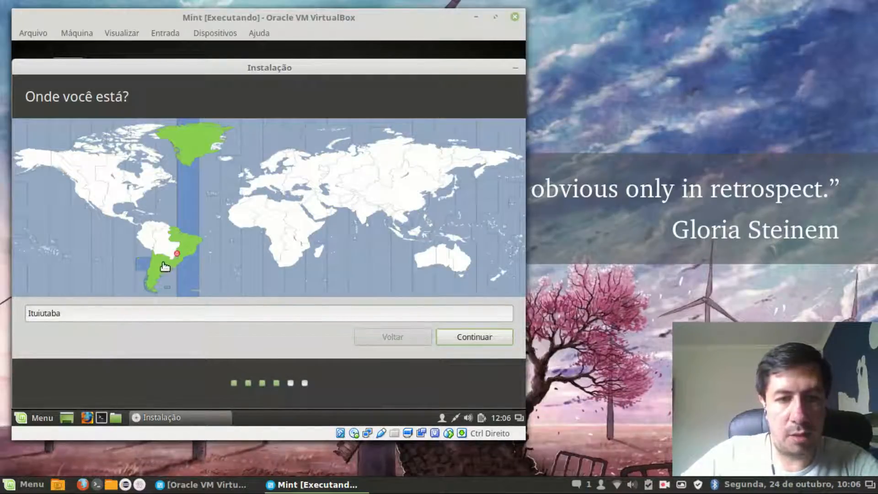
left_click(468, 341)
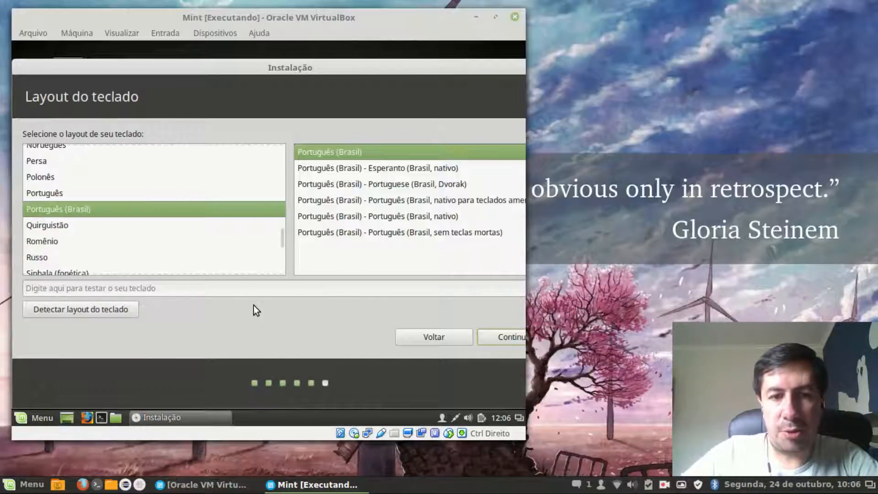
Test the Português (Brasil) keyboard layout with the characters ç;/ and look through the other available layouts.
left_click(259, 284)
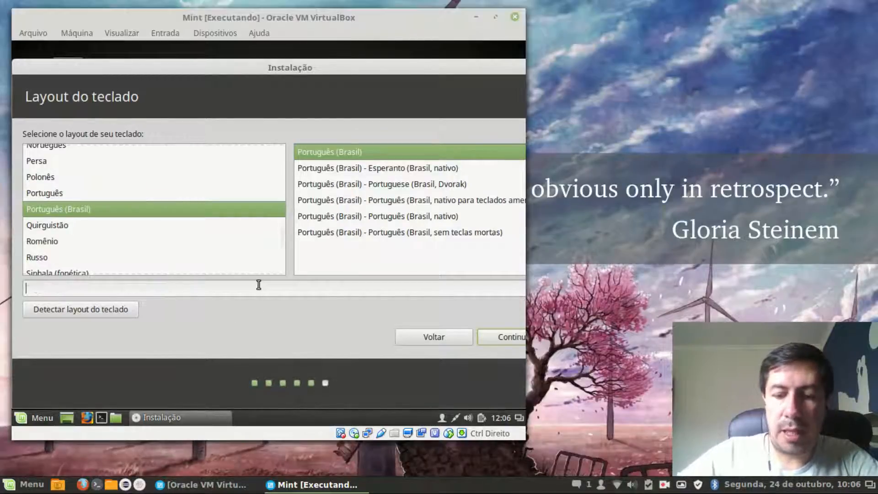
type("ç")
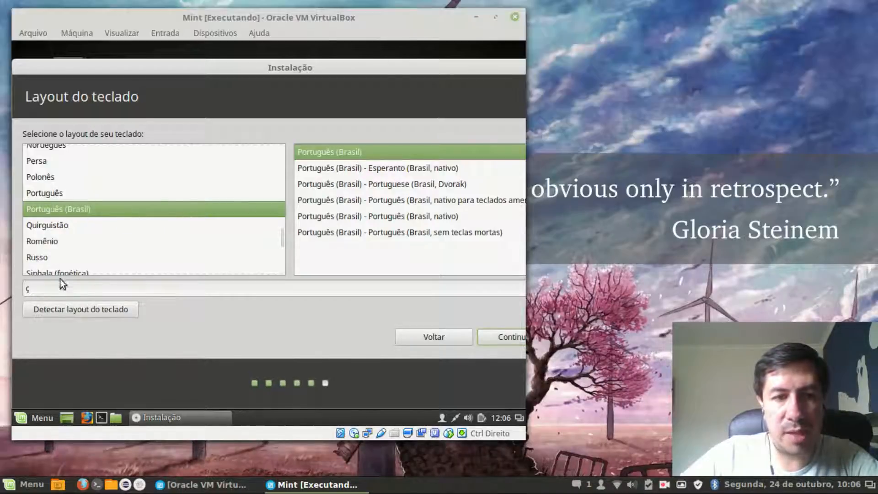
type("ç;/")
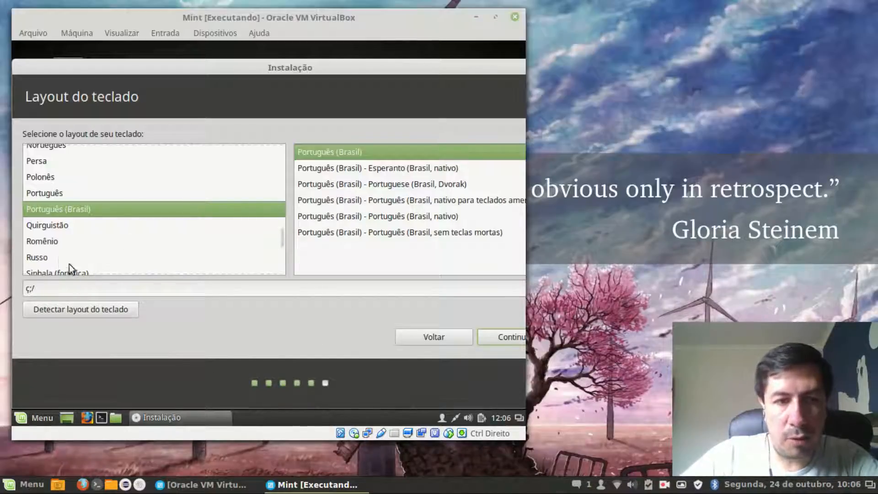
scroll(114, 191, "down", 1)
scroll(114, 190, "up", 5)
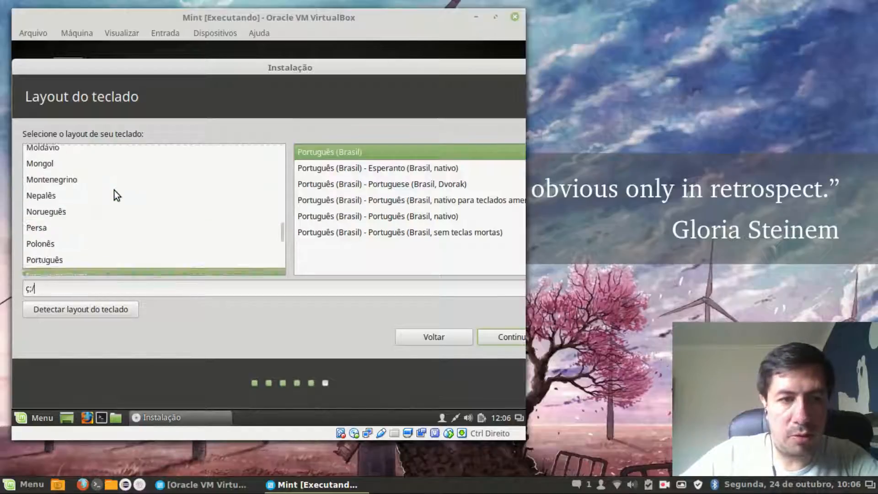
scroll(114, 190, "up", 6)
scroll(114, 190, "down", 2)
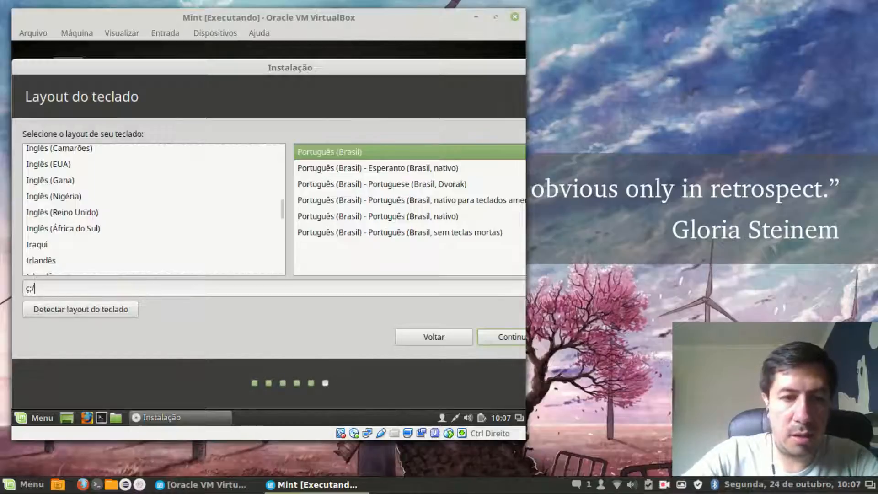
Test the keyboard with kkkà, clear the test field and enter ç;/ again to check the layout.
type("kkkà")
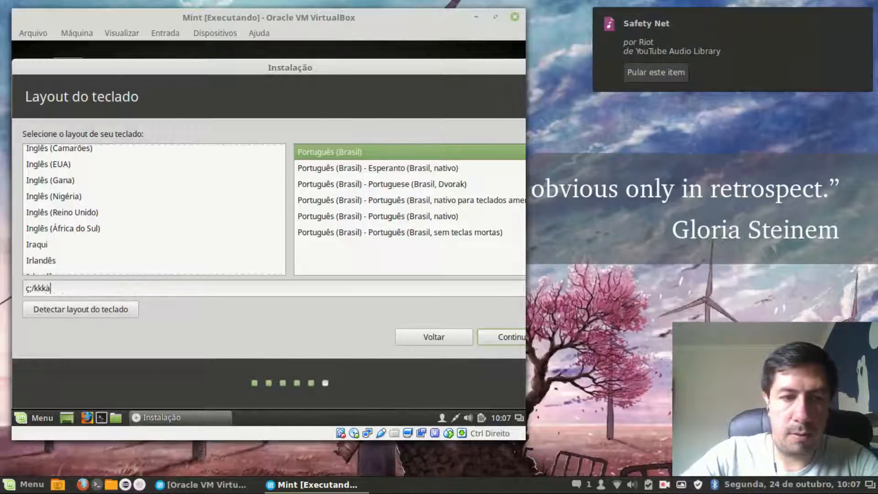
key("BackSpace")
key("BackSpace")
key("BackSpace")
key("BackSpace")
key("BackSpace")
key("BackSpace")
key("BackSpace")
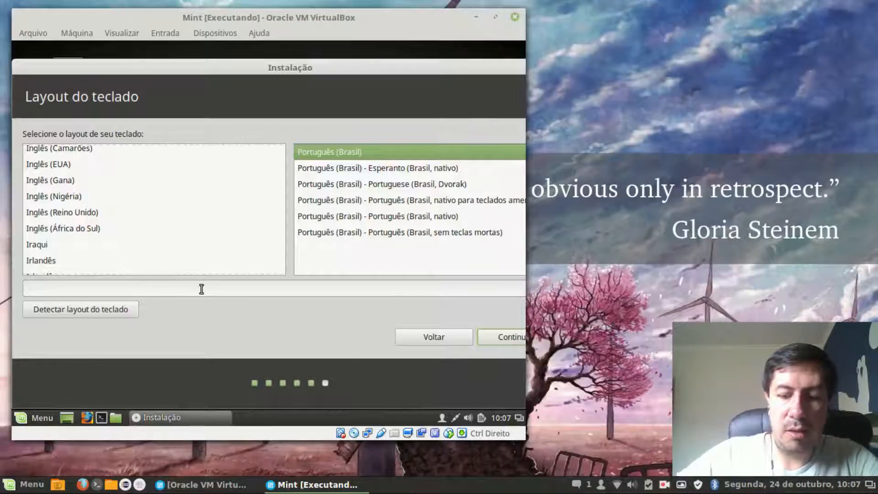
type("ç;/")
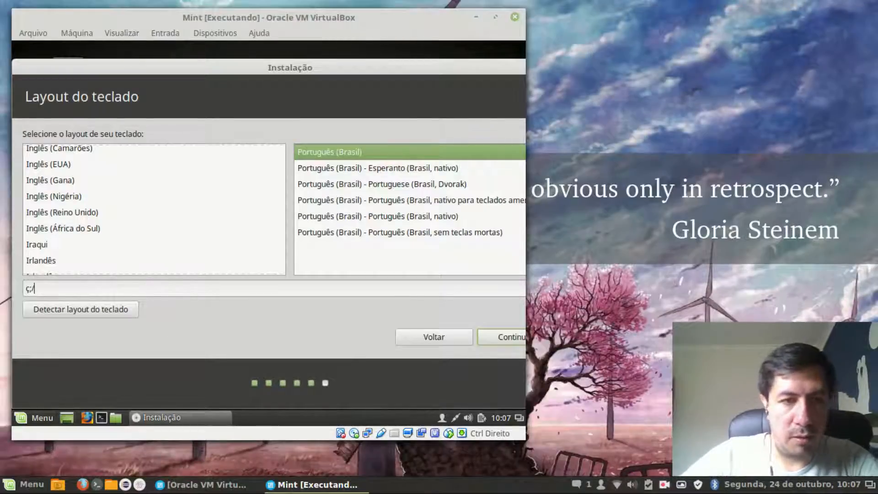
Accept the keyboard layout, enter the account holder's full name and set the computer name to mint.
left_click(498, 341)
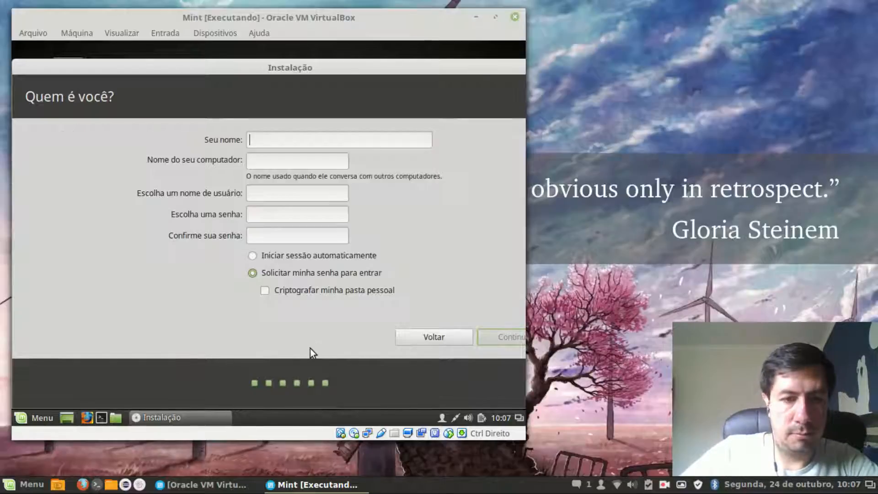
type("D")
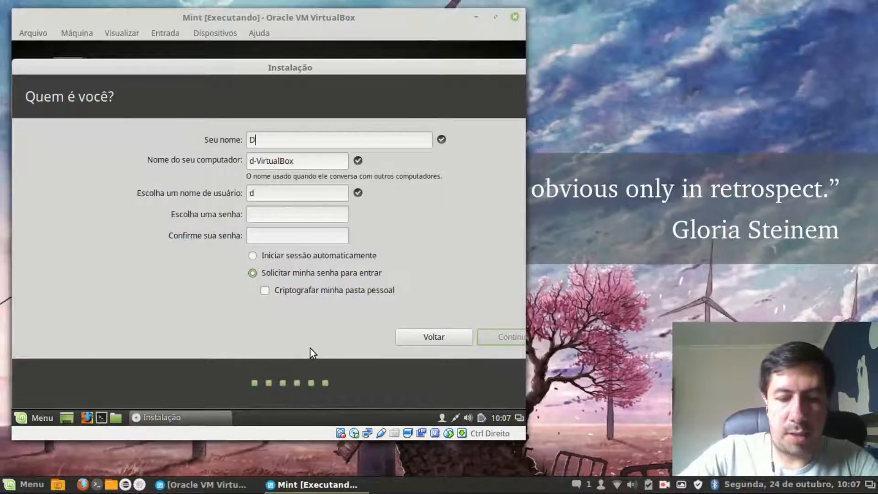
type("iemesleno S")
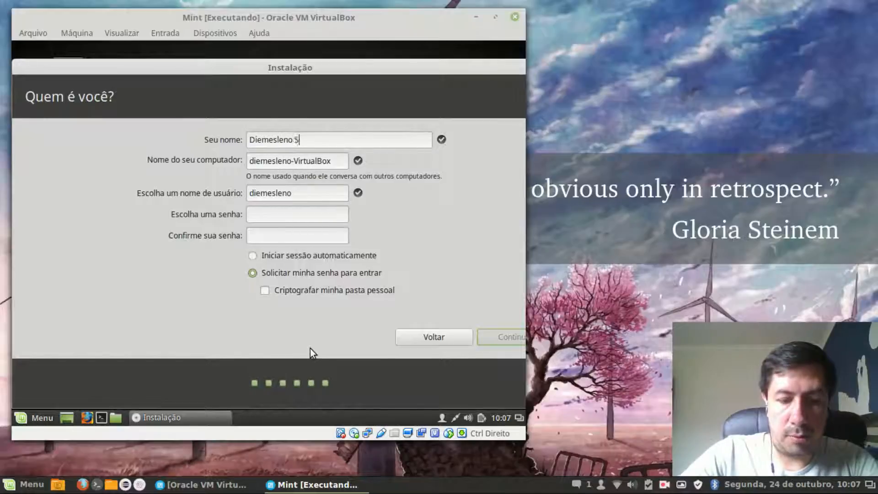
type("ouza Car")
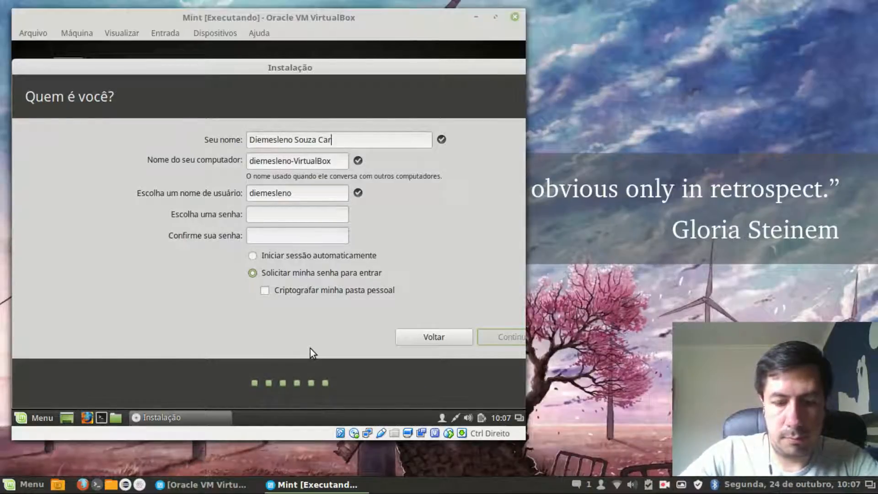
type("valho")
key("Tab")
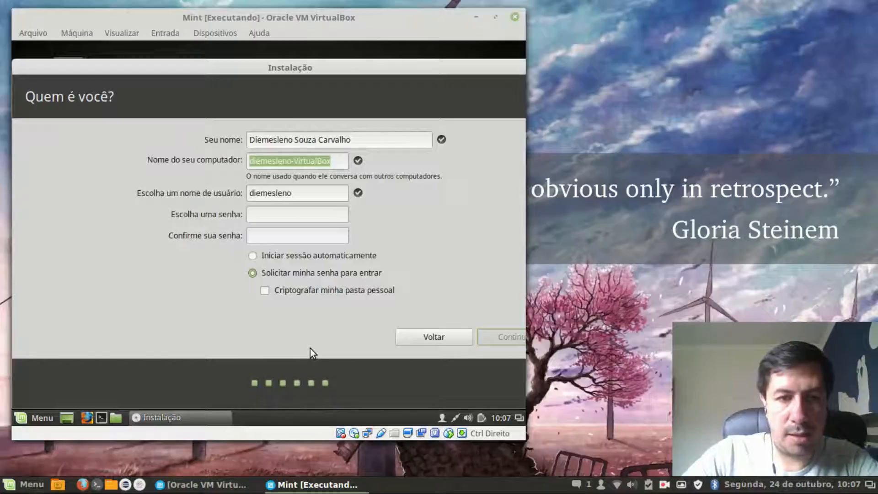
type("mint")
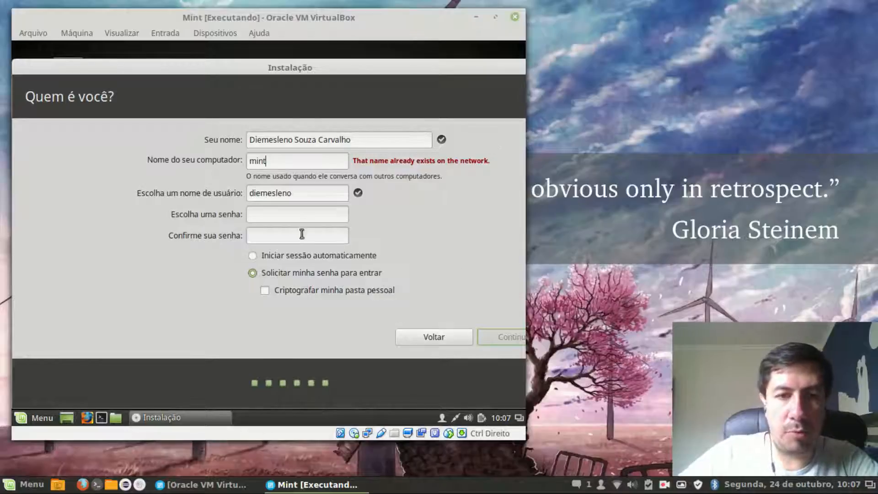
Try appending a space and adas to the username, and clear the field to re-enter the original username.
left_click(314, 215)
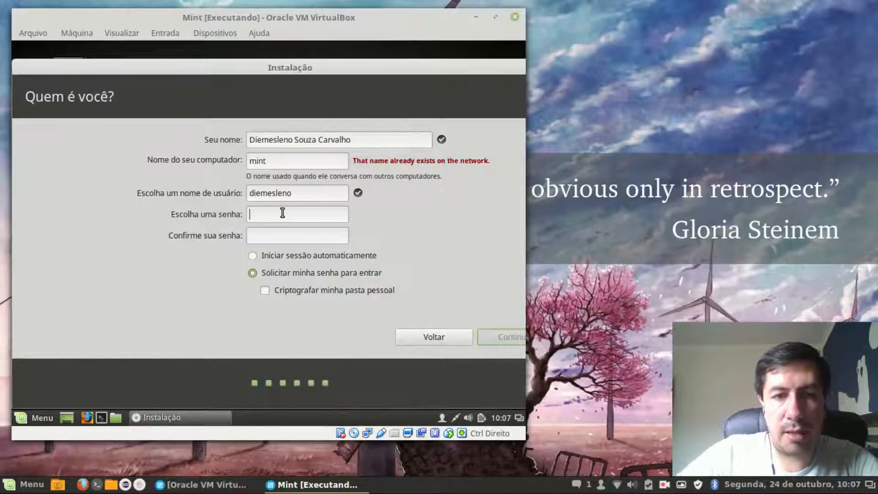
left_click(310, 195)
type("adas")
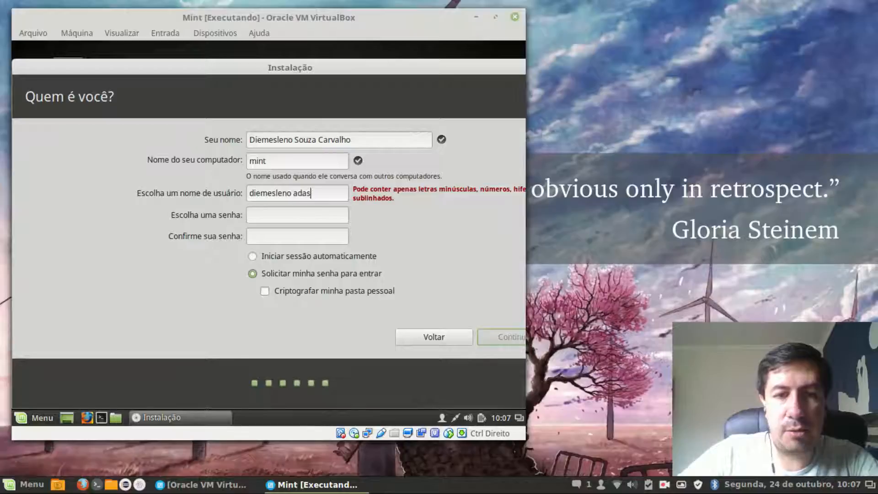
key("BackSpace")
key("BackSpace")
key("BackSpace")
key("BackSpace")
key("BackSpace")
key("BackSpace")
key("BackSpace")
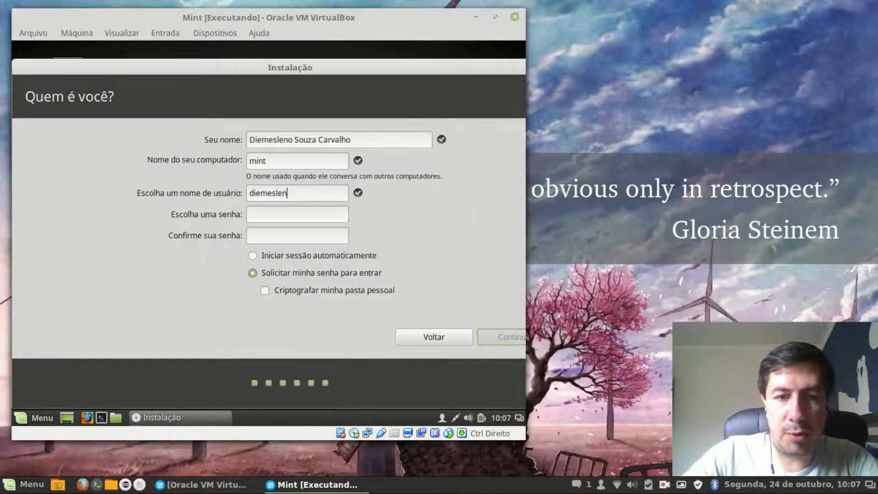
key("BackSpace")
key("BackSpace")
key("BackSpace")
key("BackSpace")
key("BackSpace")
key("BackSpace")
key("BackSpace")
key("BackSpace")
type("d")
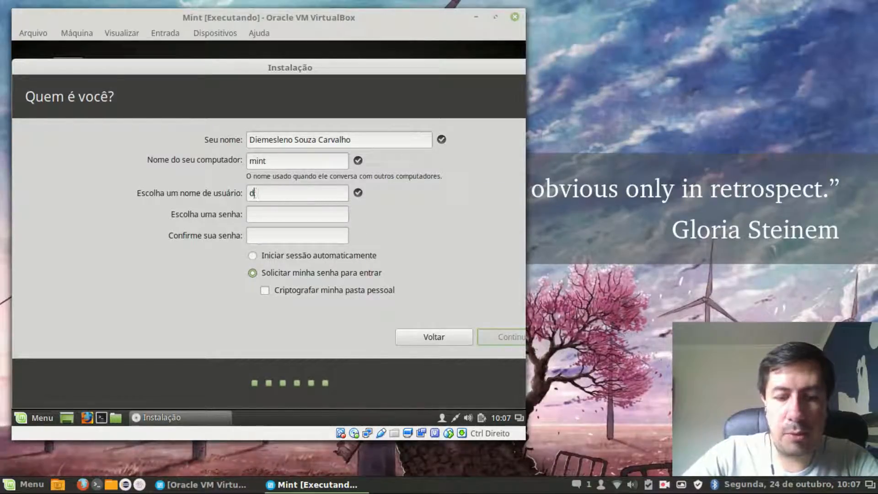
type("iemesleno")
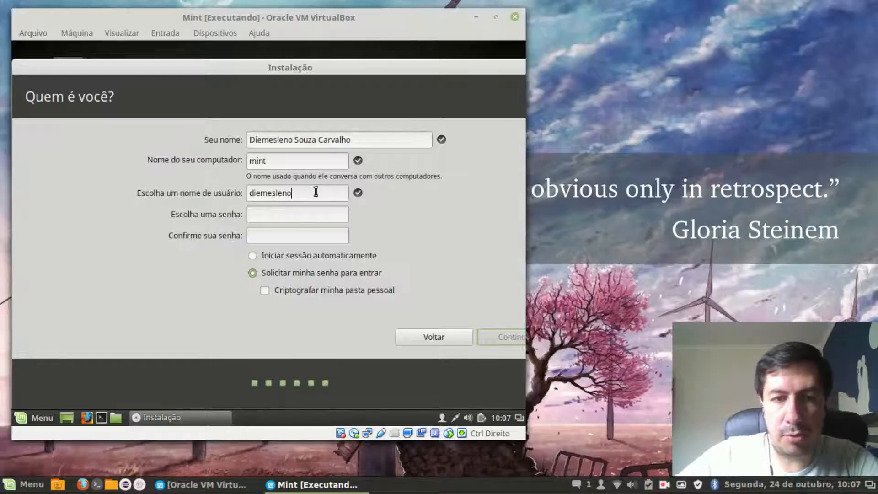
Enter and confirm the account password with Solicitar minha senha para entrar selected, and continue the installation.
left_click(304, 214)
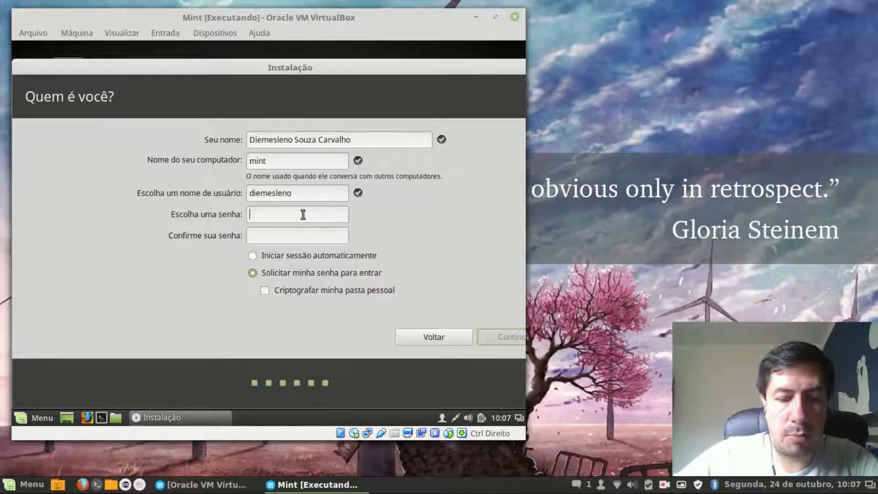
type("********")
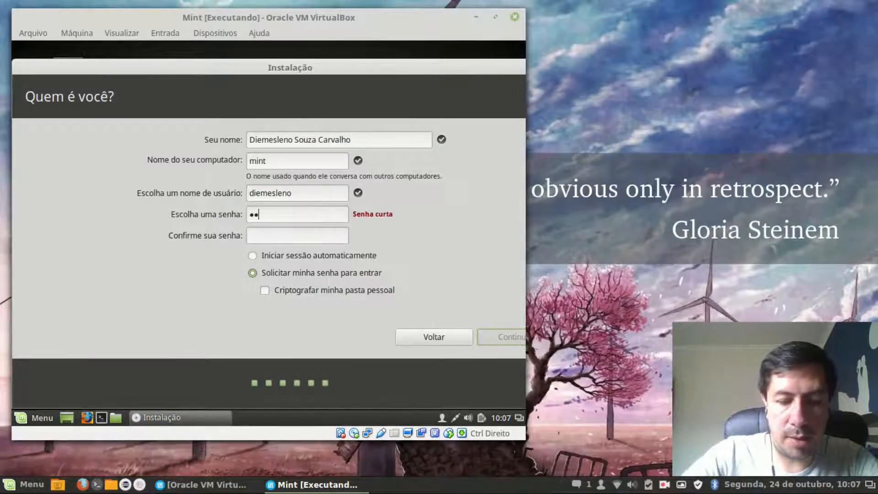
type("*")
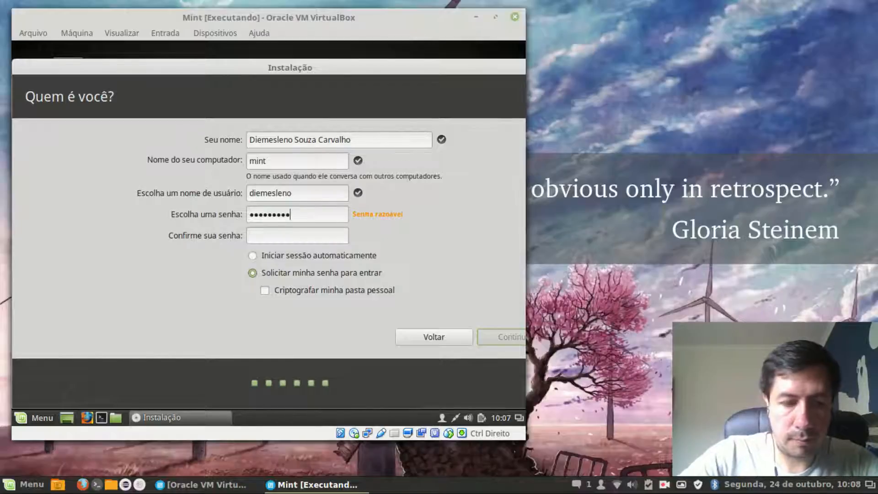
key("Tab")
type("*********")
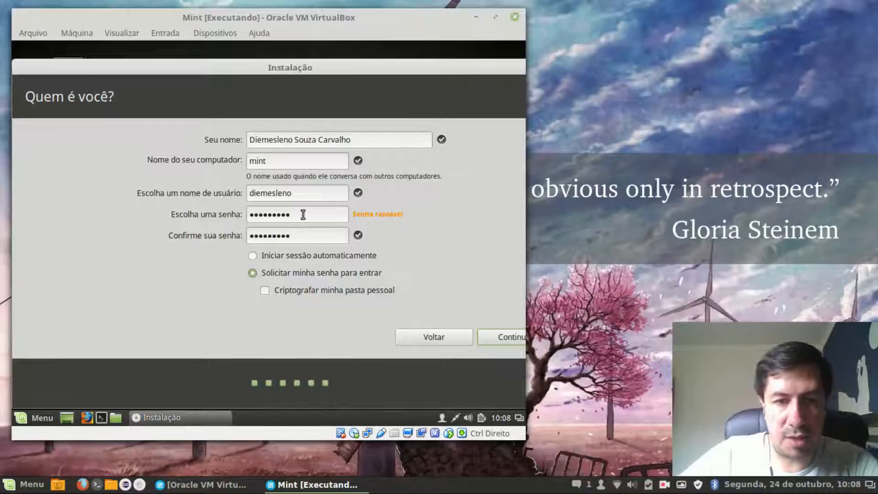
left_click(280, 255)
left_click(279, 257)
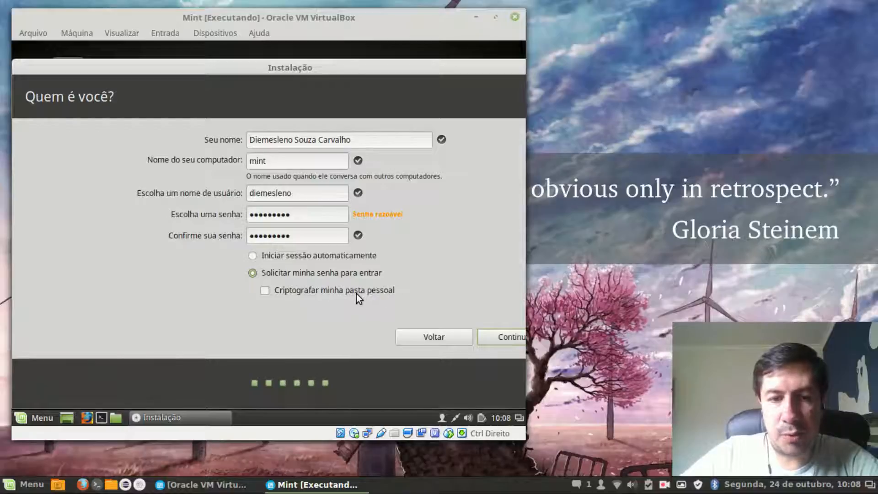
left_click(504, 338)
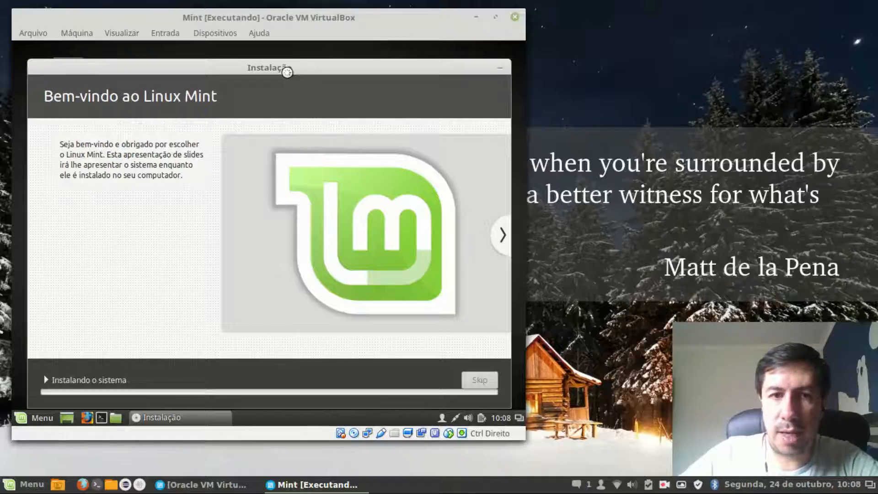
left_click_drag(287, 71, 284, 61)
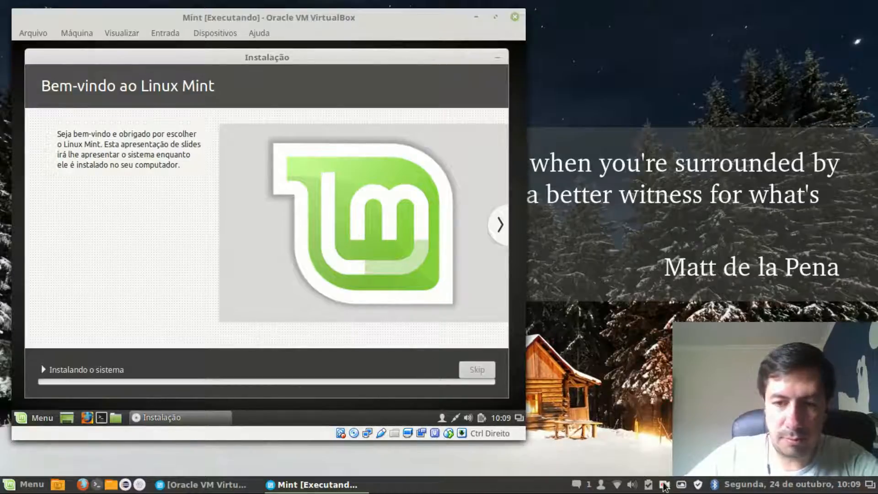
left_click(665, 486)
left_click(688, 421)
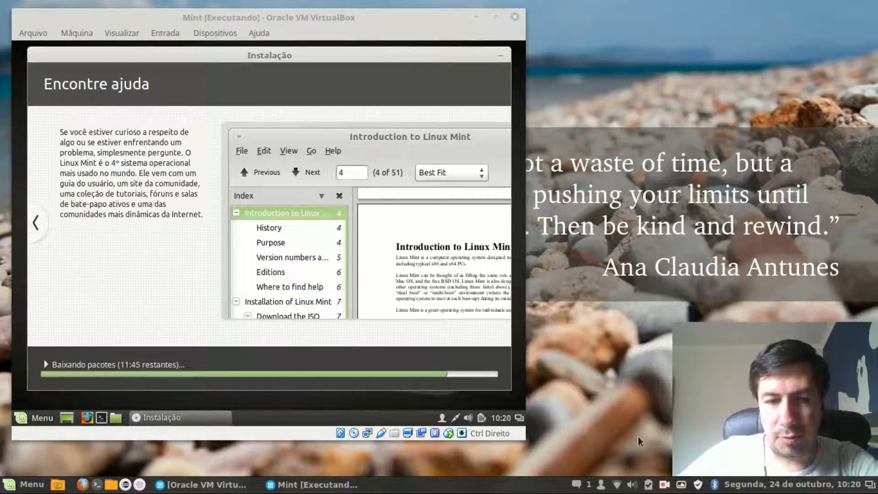
left_click(665, 486)
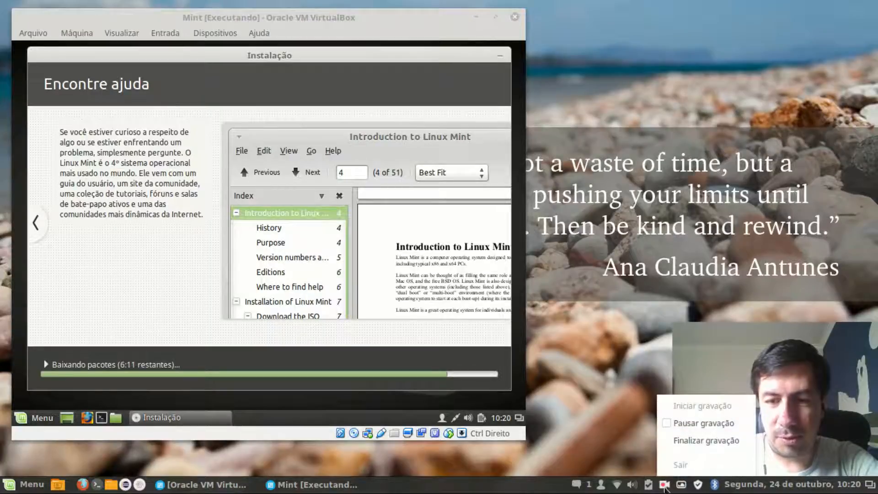
left_click(691, 423)
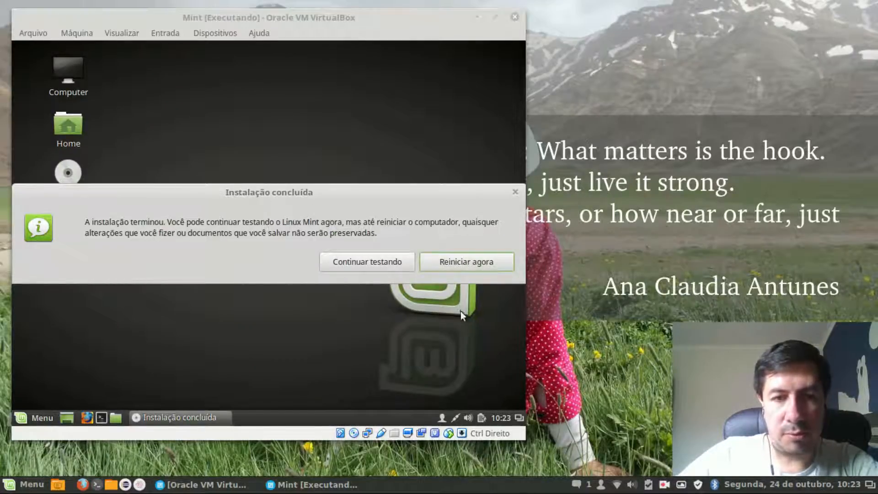
Restart the virtual machine from the completed installation and log in to the new account with its password.
left_click(462, 261)
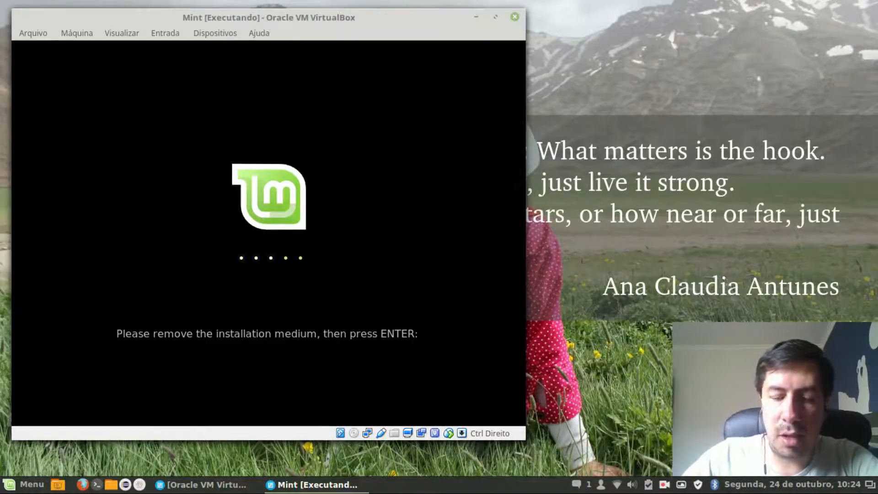
key("Return")
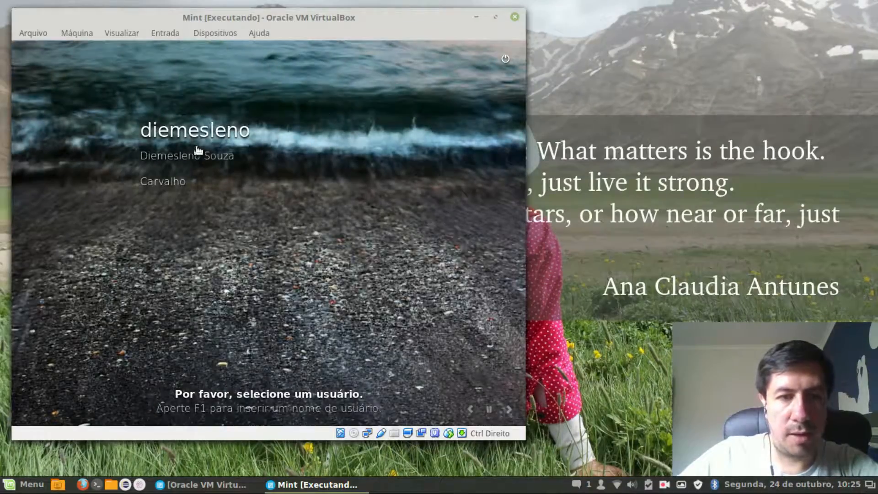
left_click(200, 131)
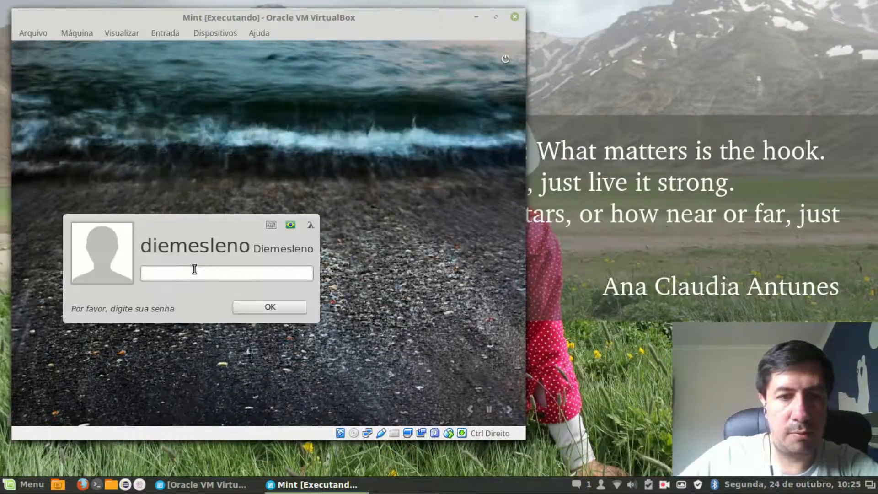
type("••••••••••")
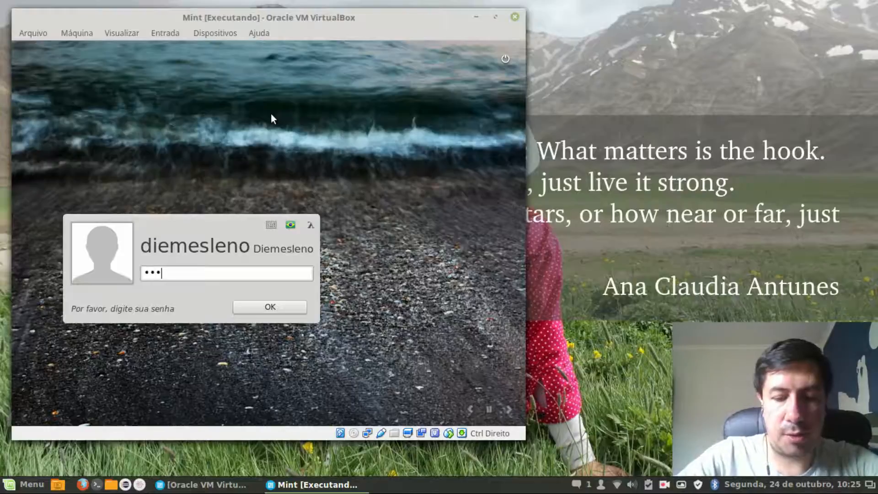
key("Return")
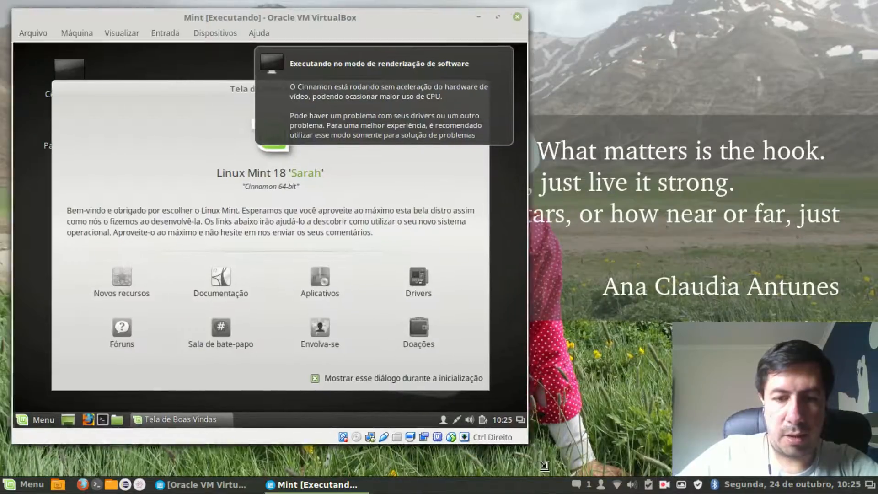
Enlarge the virtual machine window slightly and close the welcome screen with Mostrar esse diálogo durante a inicialização turned off.
left_click_drag(527, 440, 548, 452)
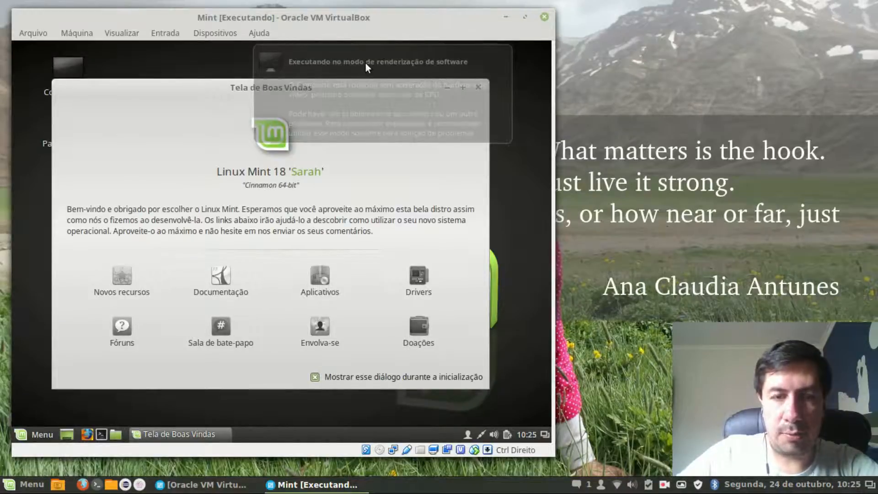
left_click(392, 70)
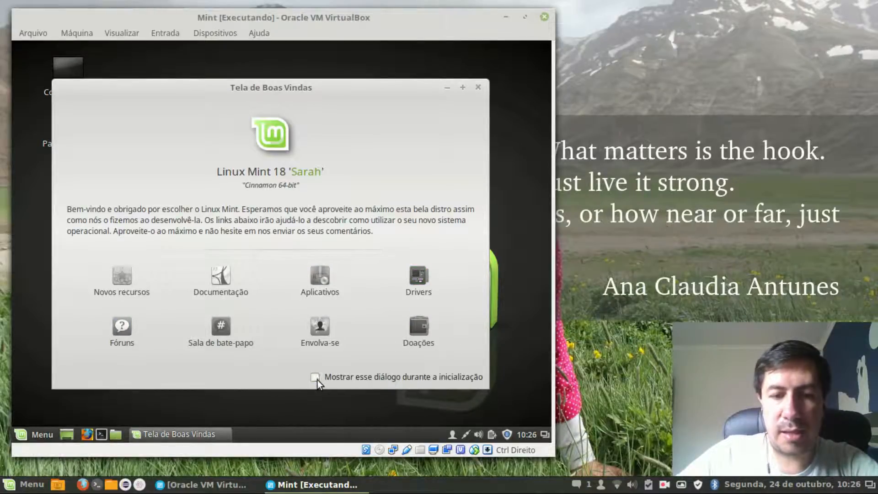
left_click(479, 87)
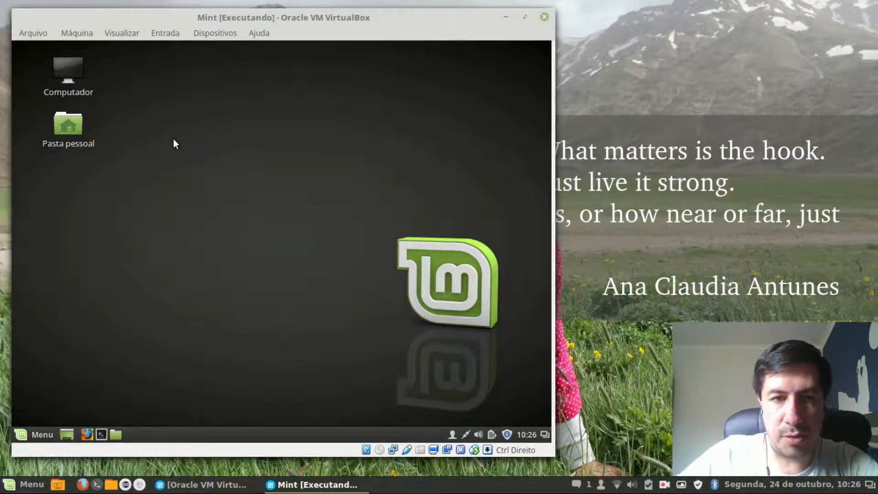
Set the desktop background to the Aurora over Iceland image from the Sarah collection and return to the system settings overview.
right_click(193, 123)
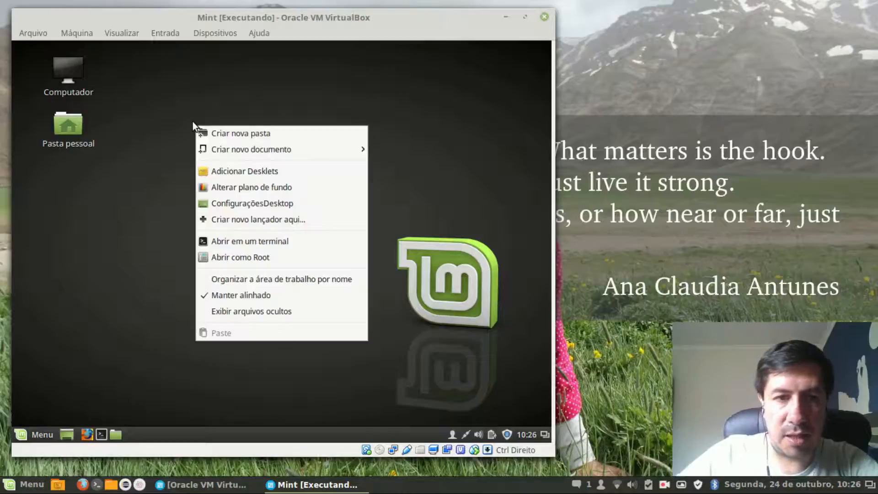
left_click(265, 189)
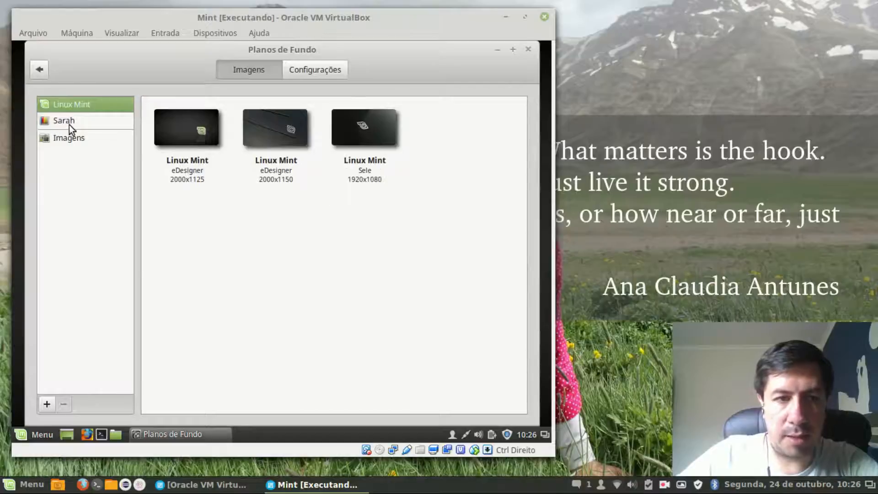
left_click(69, 125)
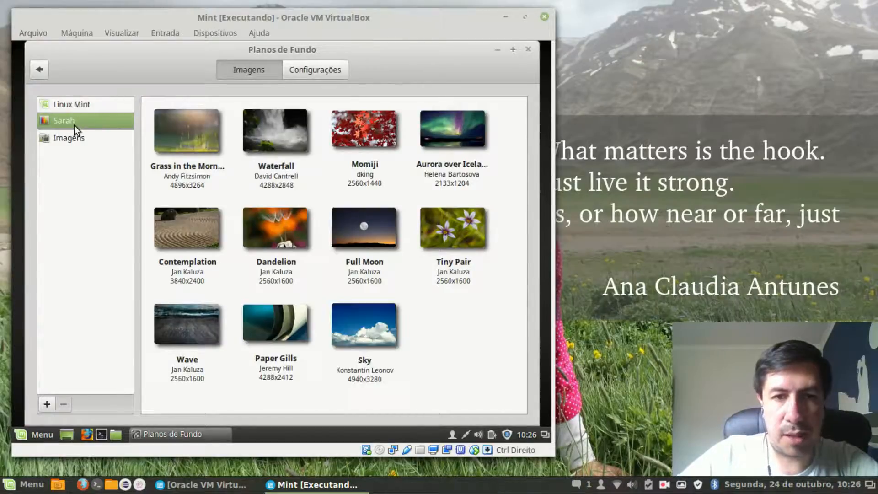
left_click(454, 139)
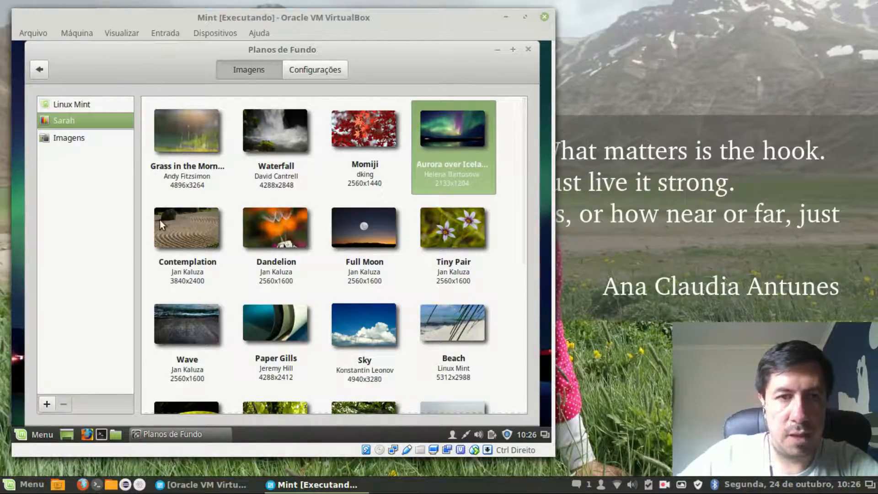
left_click_drag(470, 54, 408, 52)
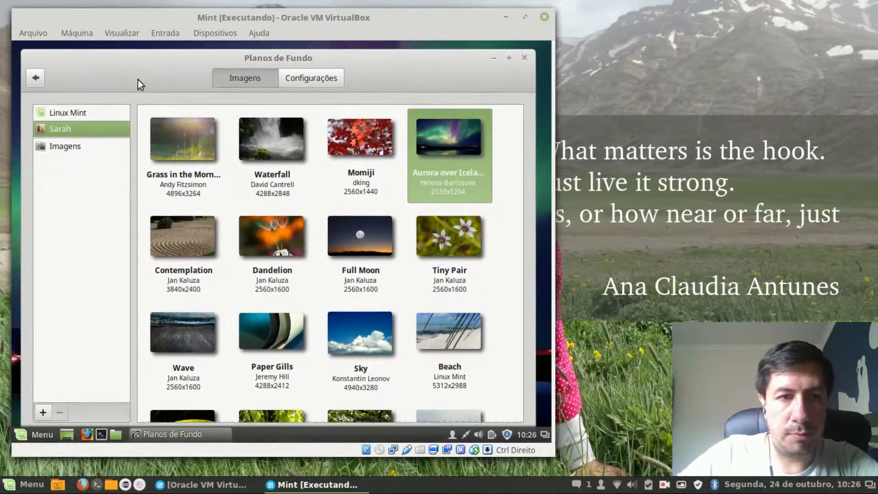
left_click(35, 81)
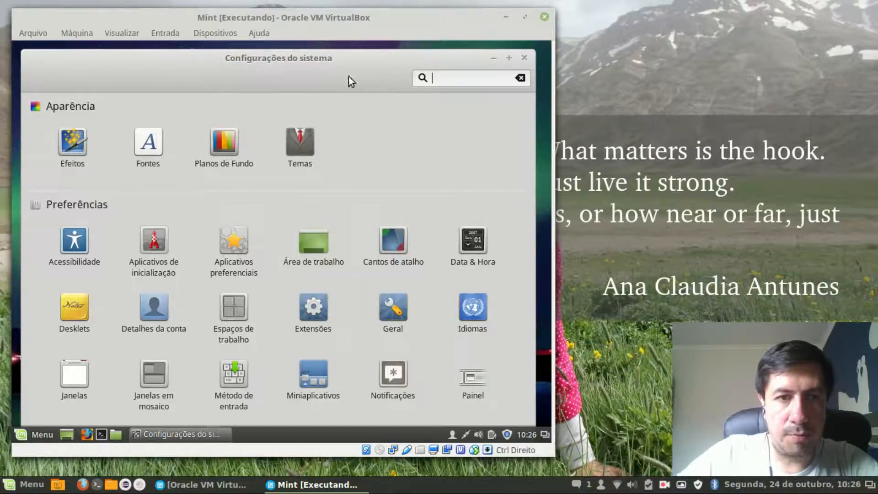
Minimize the system settings to check the guest desktop's icons, compare with the host desktop, and bring the settings back.
left_click(493, 58)
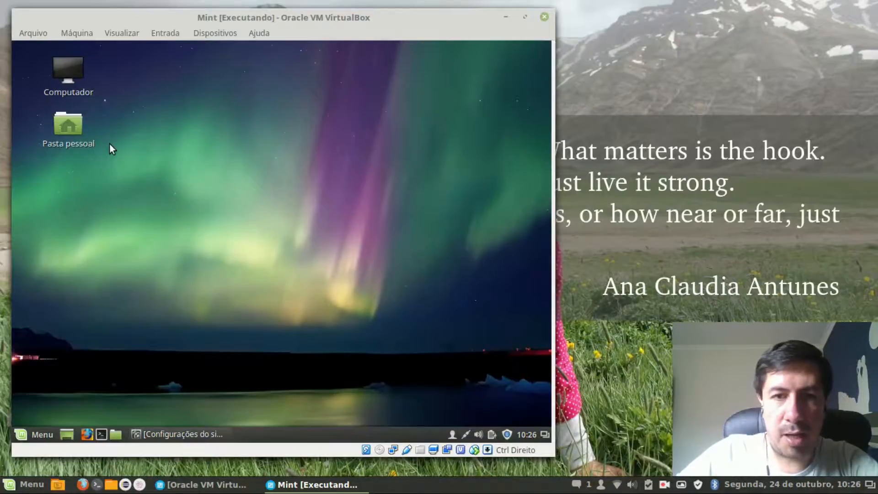
left_click(506, 18)
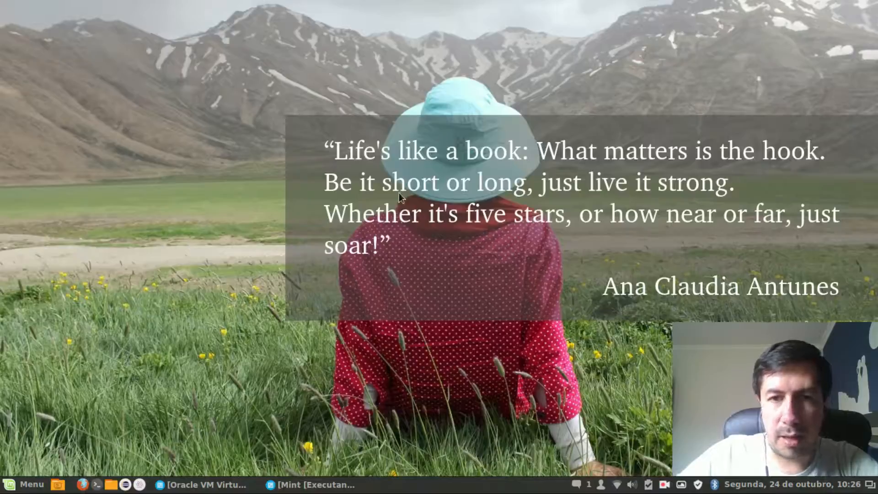
left_click(286, 491)
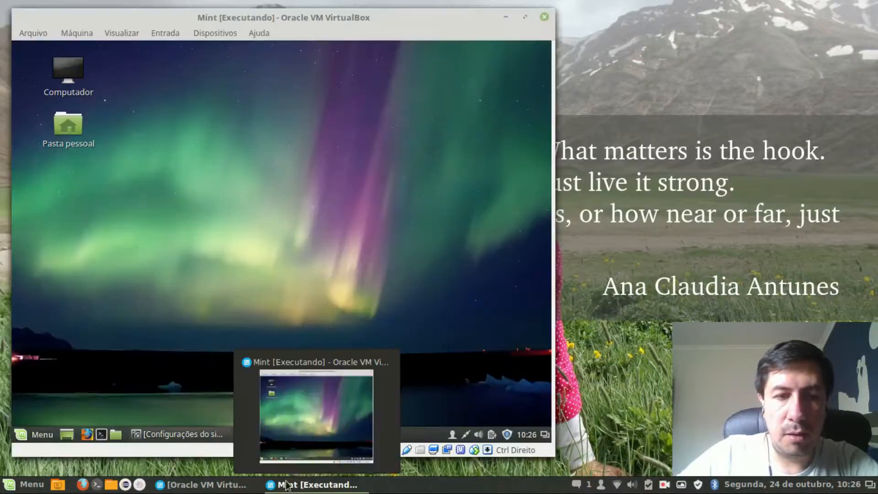
left_click(183, 436)
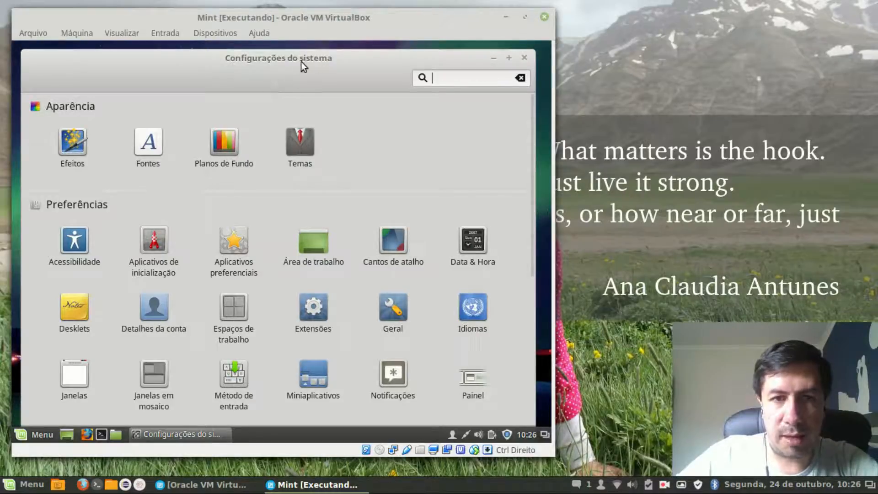
Set the desktop layout to Sem ícones na área de trabalho and reveal the guest desktop to check it.
left_click(315, 246)
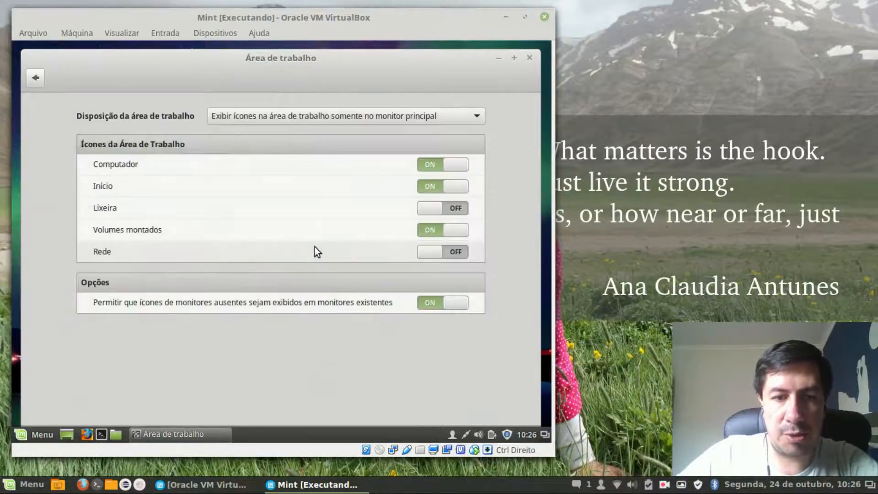
left_click(480, 117)
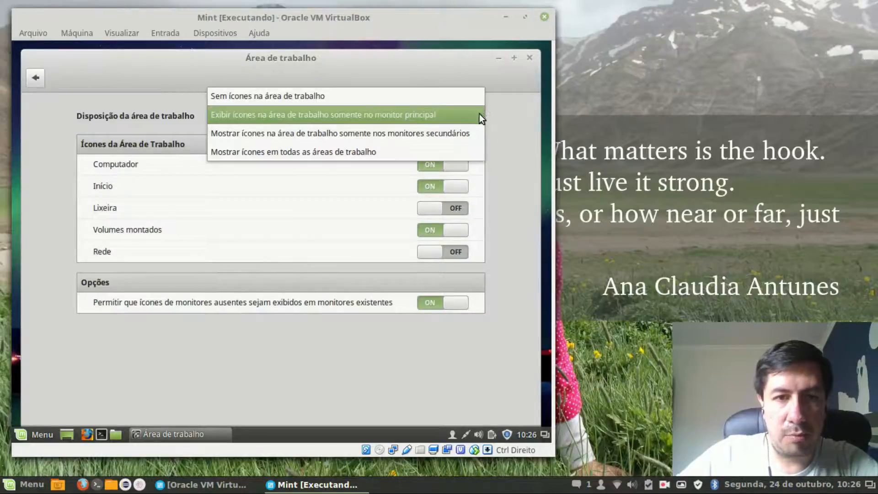
left_click(343, 97)
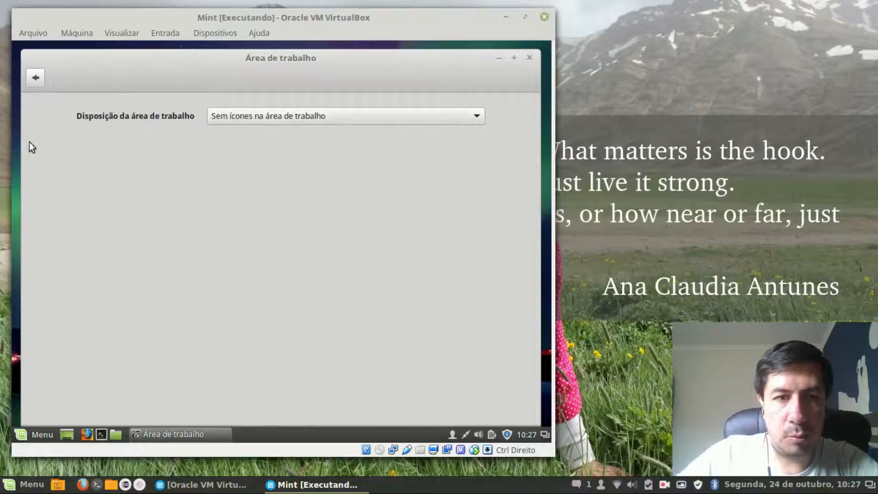
left_click(40, 78)
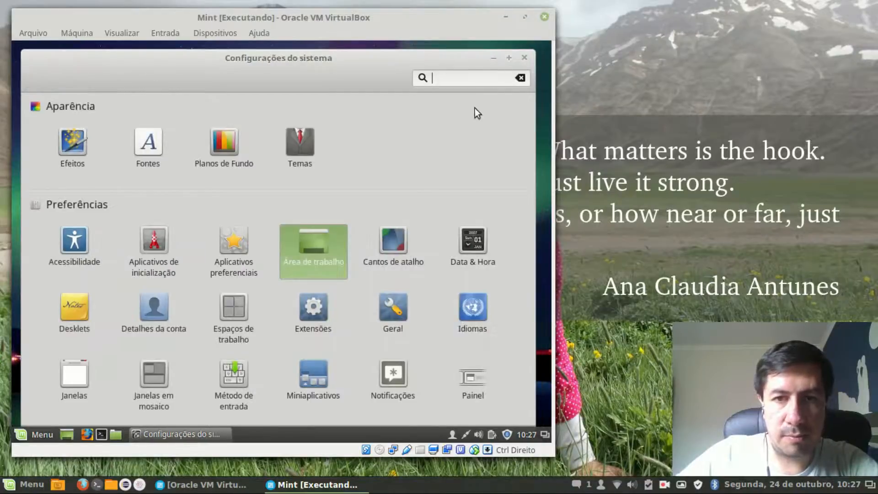
left_click(494, 59)
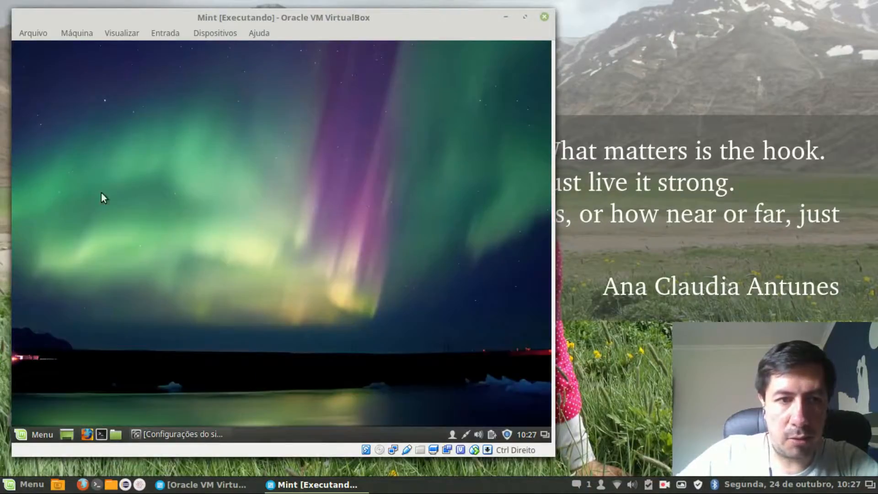
Set Desligar a tela quando inativo por to Nunca for both AC and battery power, and check the batteries page.
left_click(164, 435)
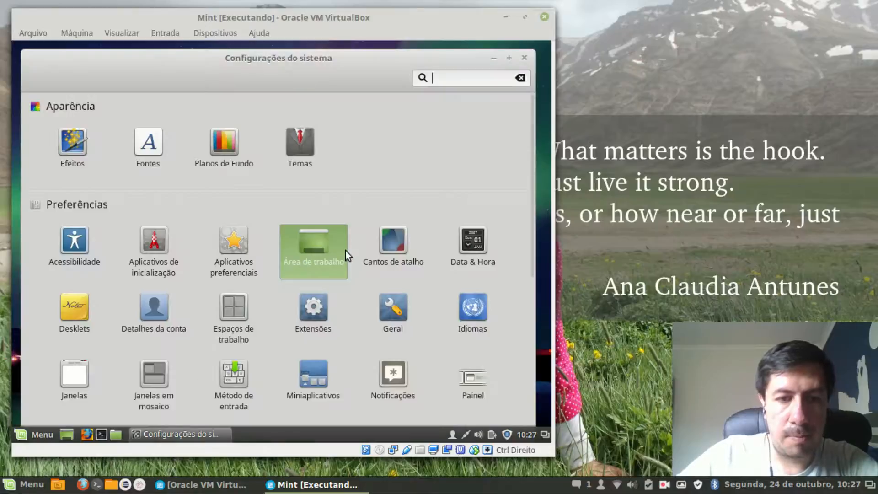
scroll(345, 255, "down", 2)
scroll(346, 252, "down", 5)
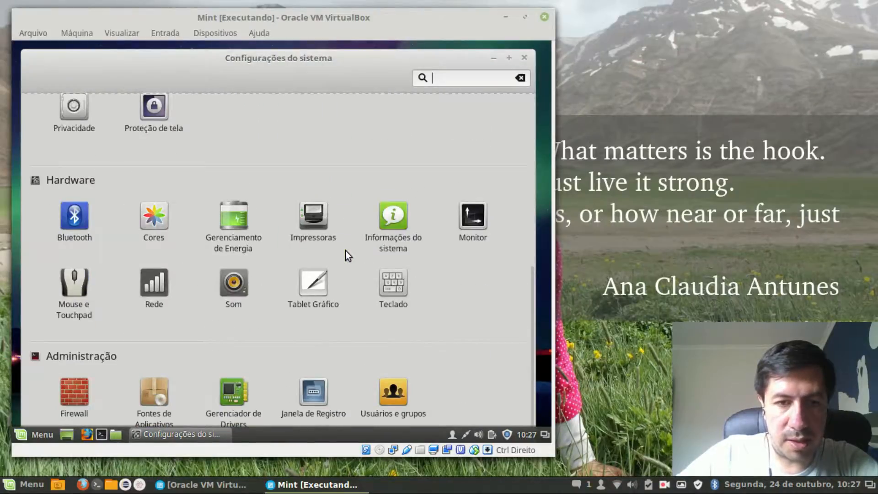
left_click(234, 209)
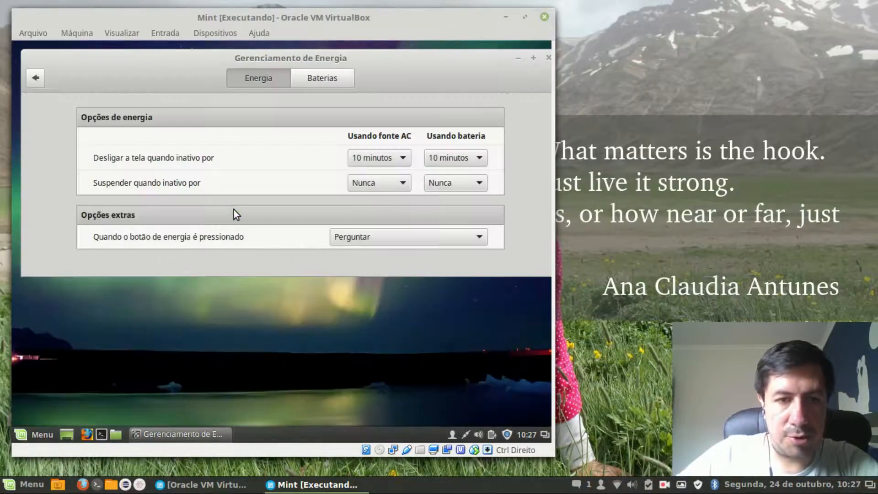
left_click(395, 160)
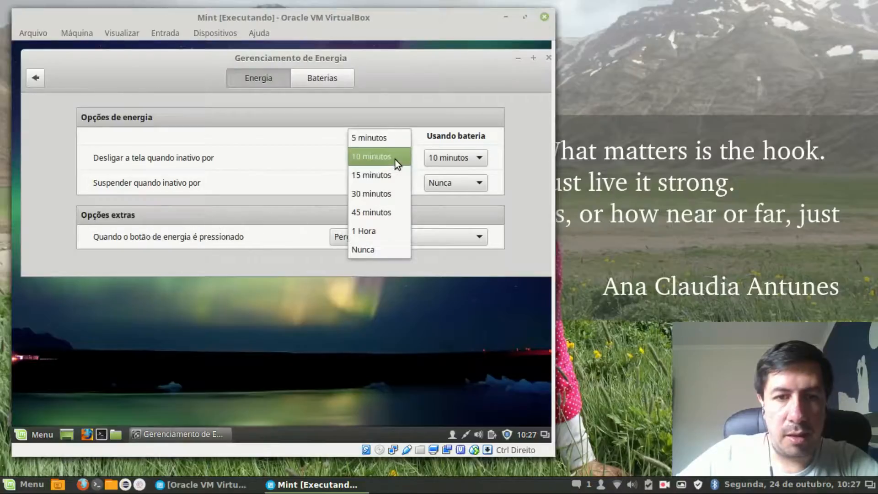
left_click(367, 257)
left_click(458, 160)
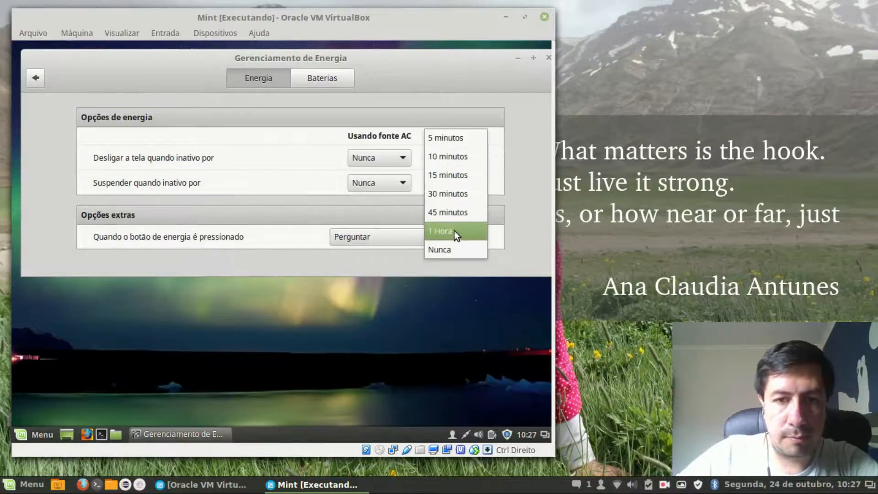
left_click(453, 247)
left_click(322, 77)
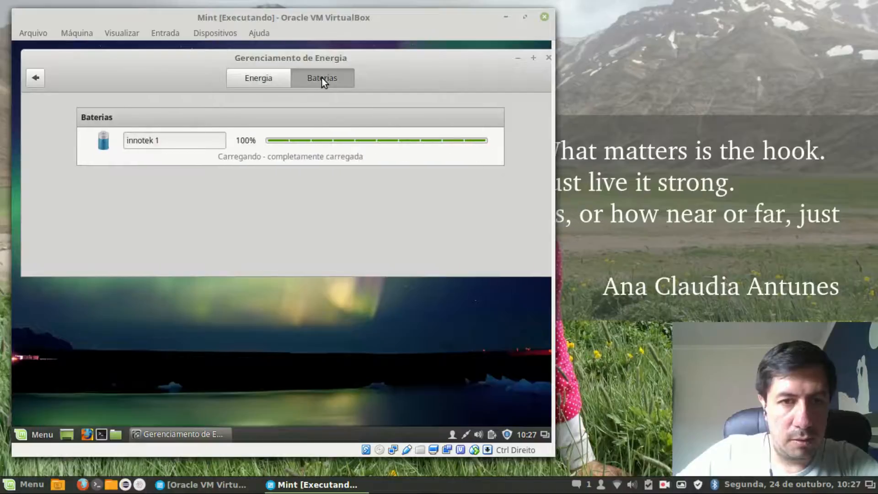
left_click(35, 78)
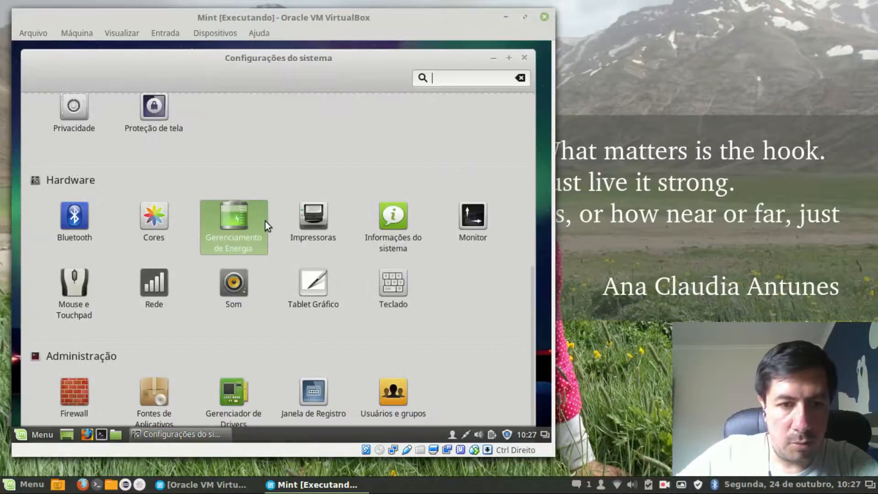
Set Bloquear o computador quando inativo to Após 1 hora in the screensaver settings, and close the system settings.
left_click(476, 324)
scroll(476, 325, "up", 8)
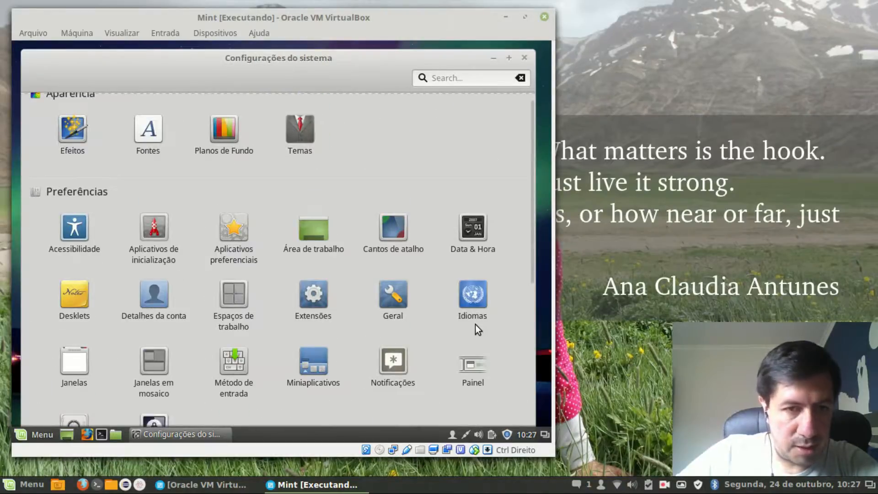
scroll(476, 325, "up", 1)
scroll(476, 324, "down", 3)
scroll(475, 325, "down", 2)
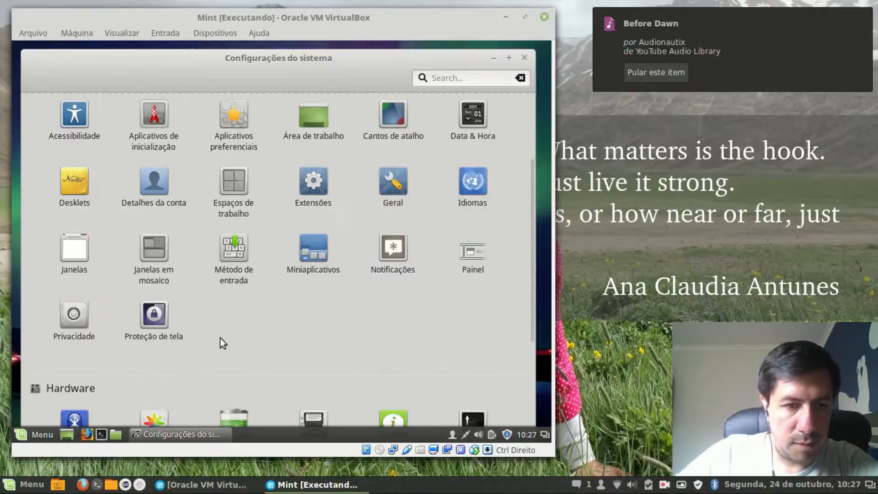
left_click(155, 315)
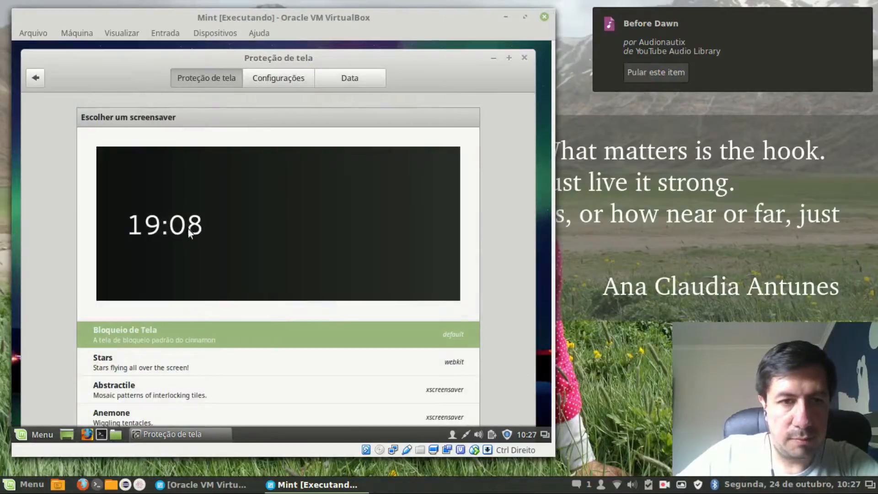
left_click(273, 76)
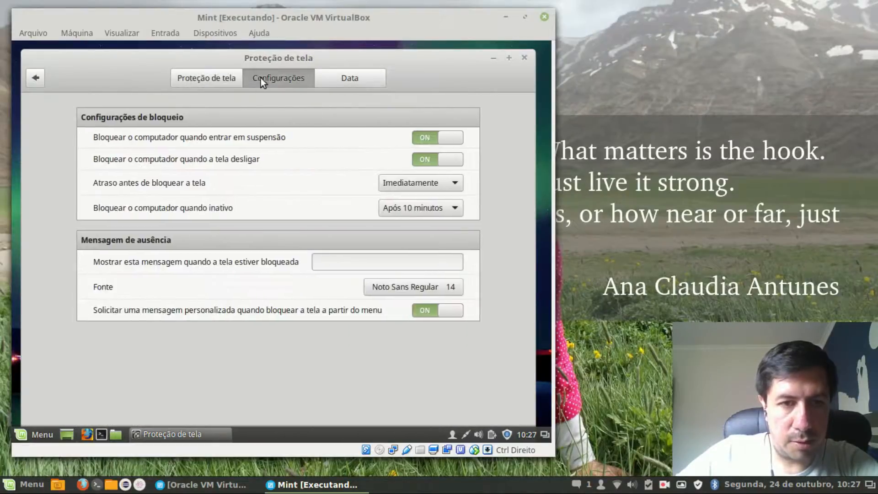
left_click(452, 210)
left_click(424, 276)
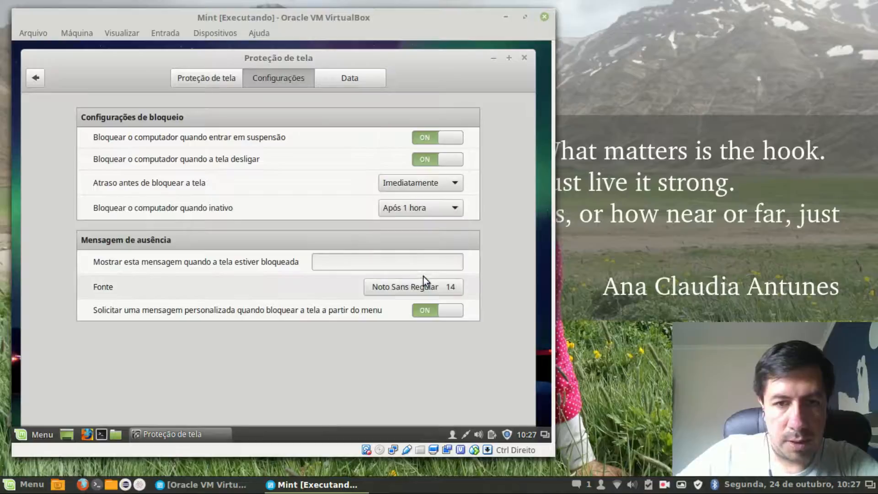
left_click(201, 81)
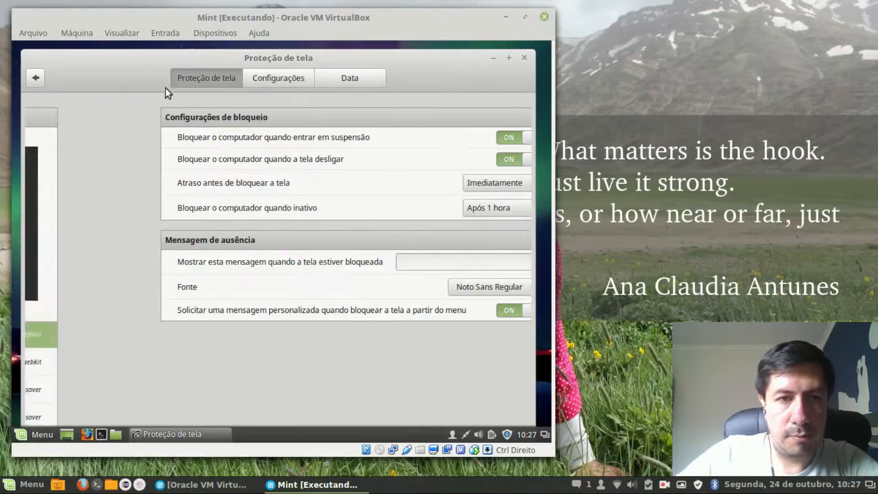
left_click(35, 78)
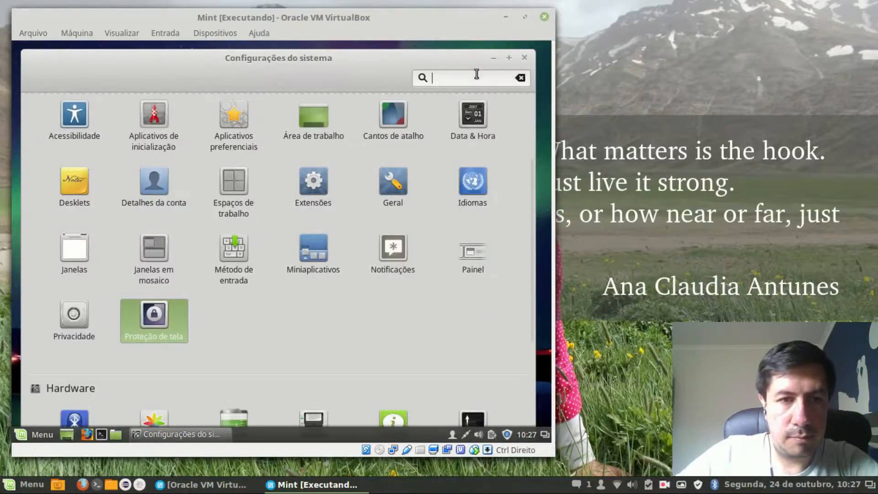
left_click(524, 58)
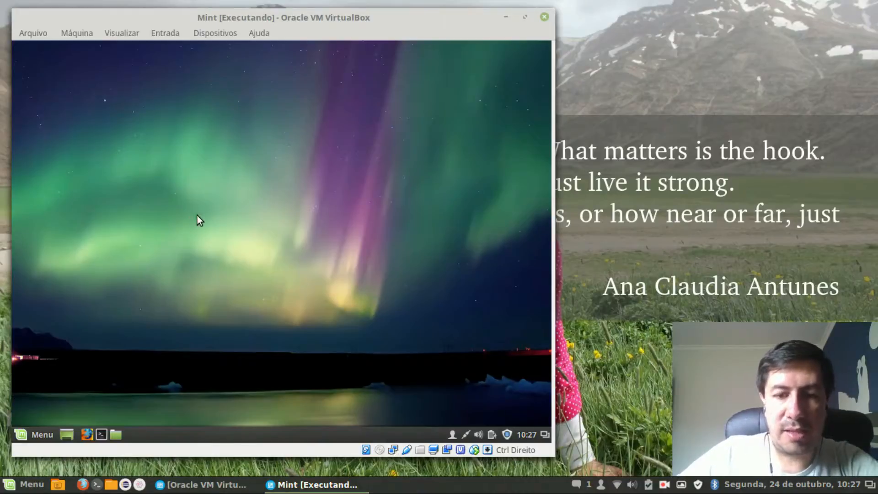
Browse the installed applications under Escritório, Gráficos, Internet, Multimídia and Administração, and close the application list.
left_click(32, 434)
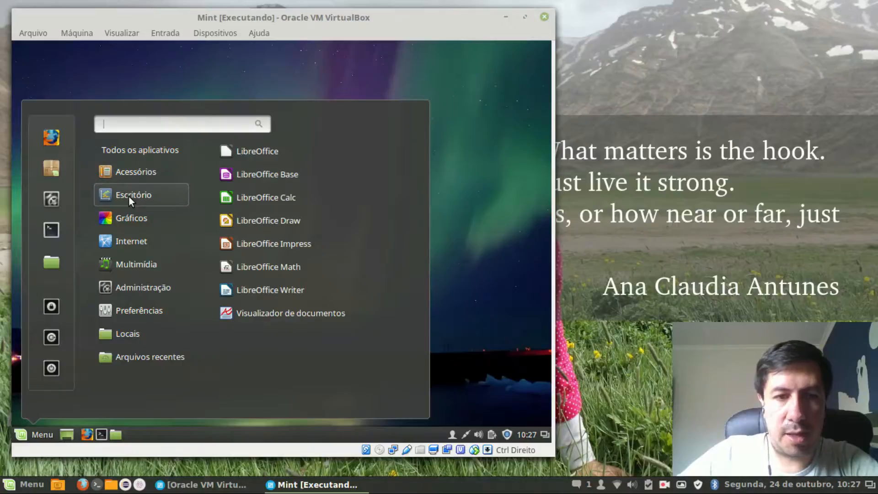
mouse_move(139, 223)
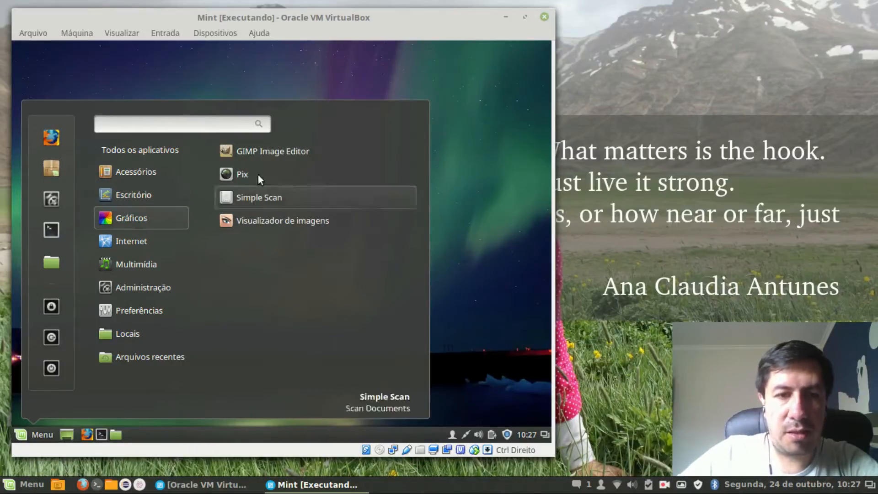
mouse_move(149, 240)
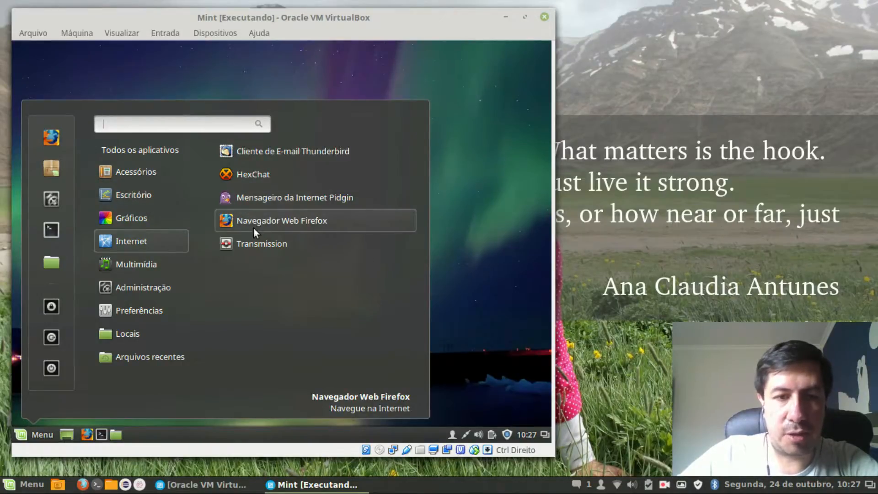
mouse_move(139, 268)
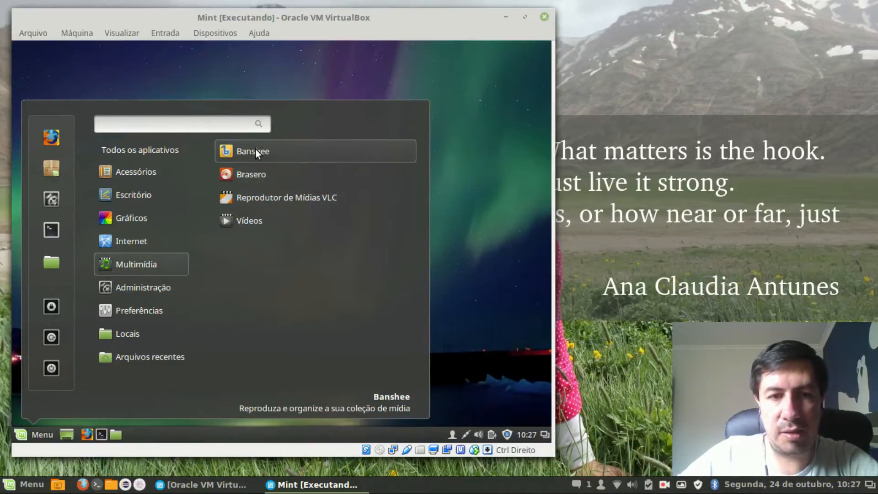
mouse_move(132, 287)
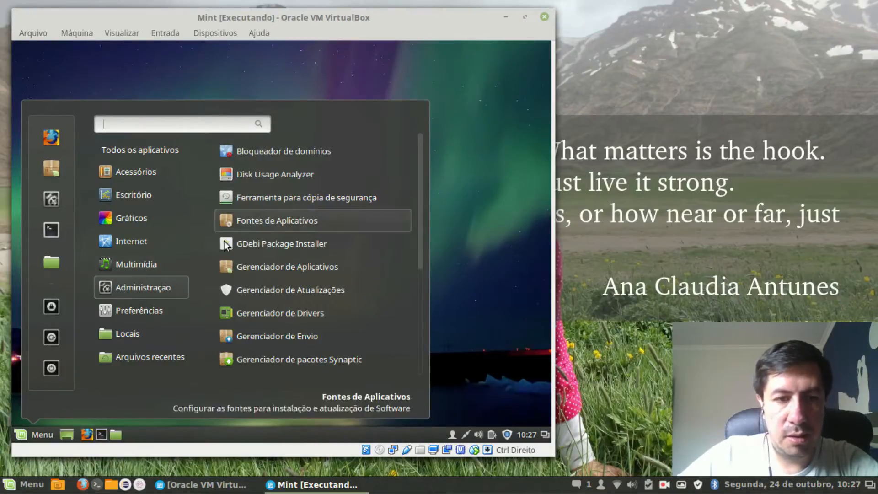
mouse_move(134, 195)
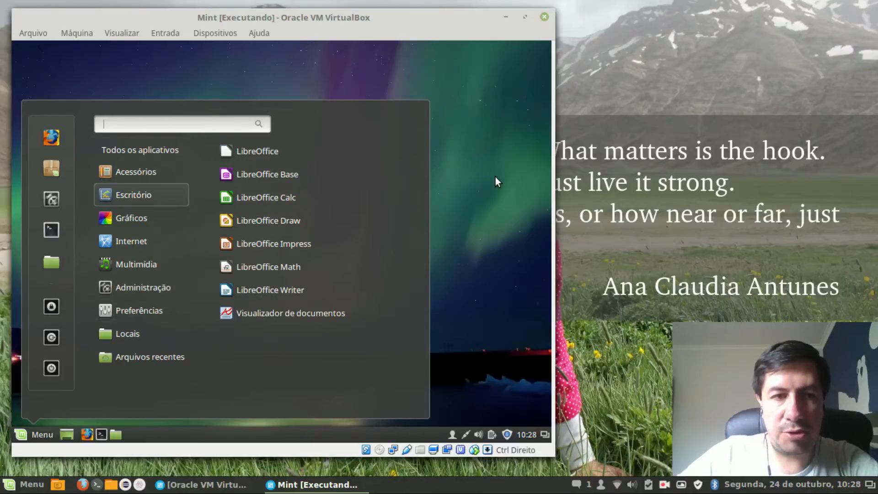
left_click(495, 177)
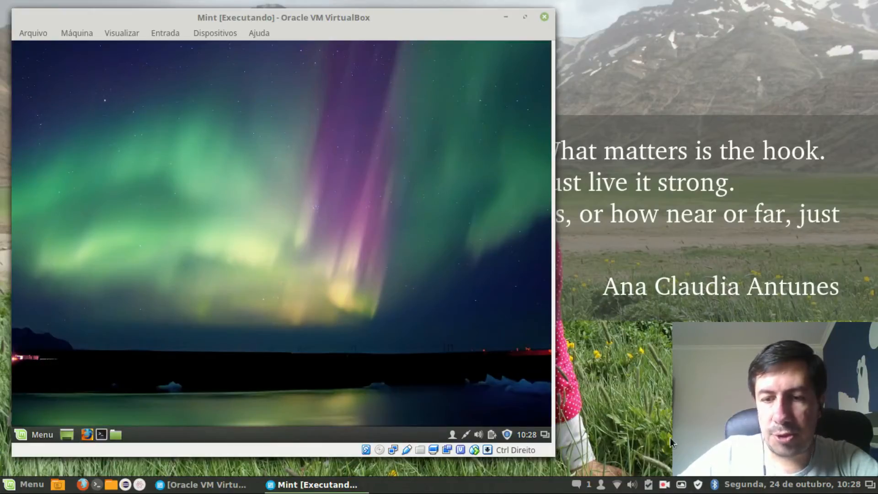
left_click(664, 487)
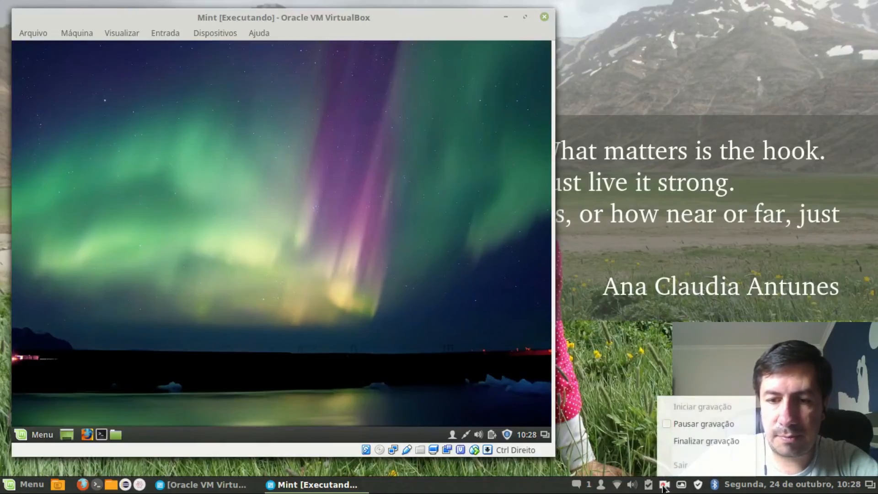